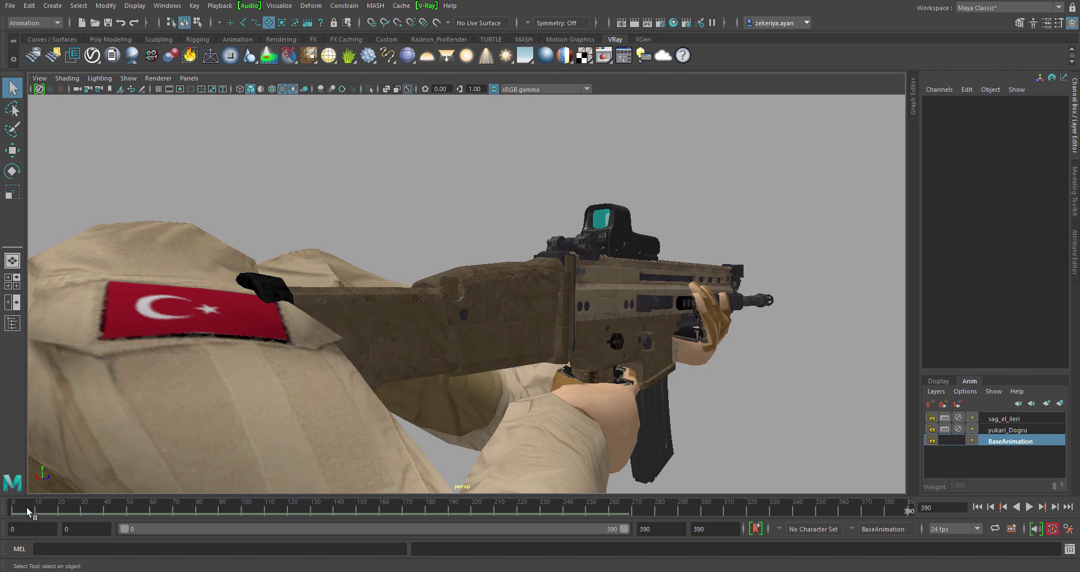
Go to frame 6 to see the shell eject, and show NURBS Curves to reveal the rig controls
click(27, 506)
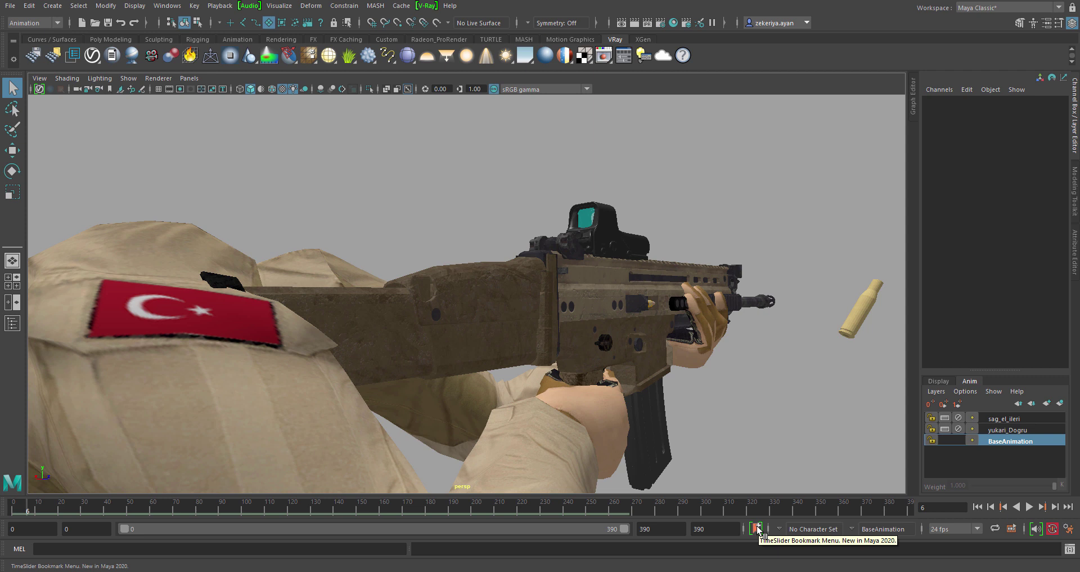
click(129, 79)
click(147, 145)
Restrict selection to curves and marquee-select all rig control curves around the arms and rifle
scroll(607, 281, down, 2)
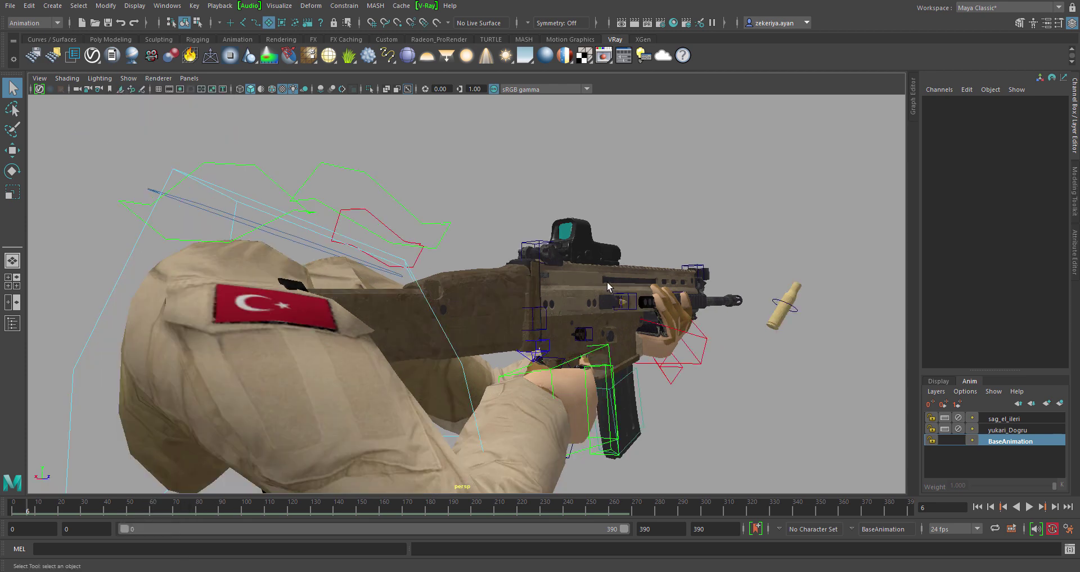
scroll(606, 281, down, 2)
drag(750, 183, 302, 419)
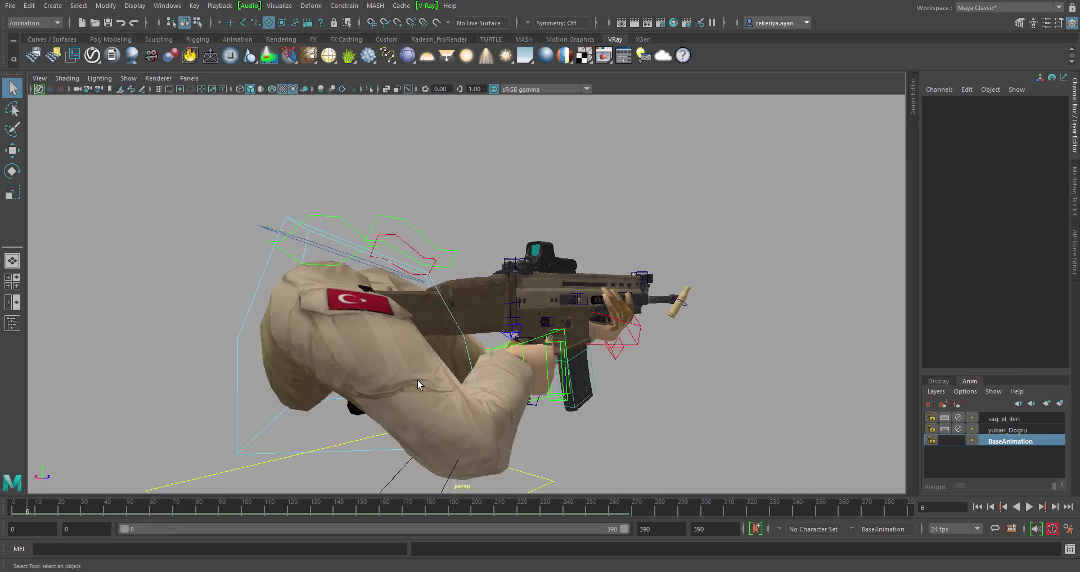
click(256, 23)
drag(765, 203, 284, 422)
Check the keyed range from frame 0 to 390 and tumble the camera close to the rifle
key(alt+shift+v)
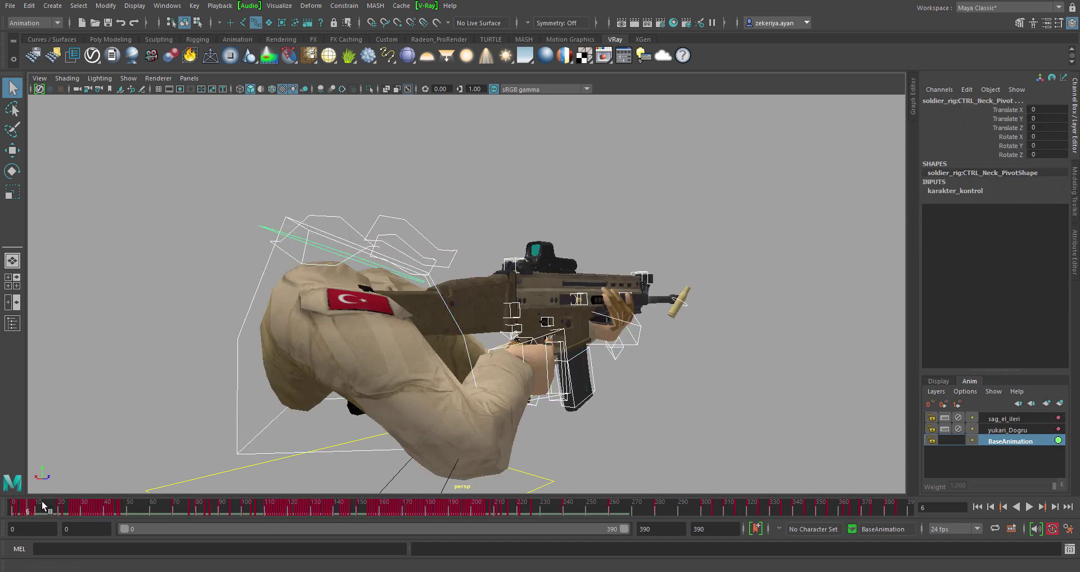
click(911, 505)
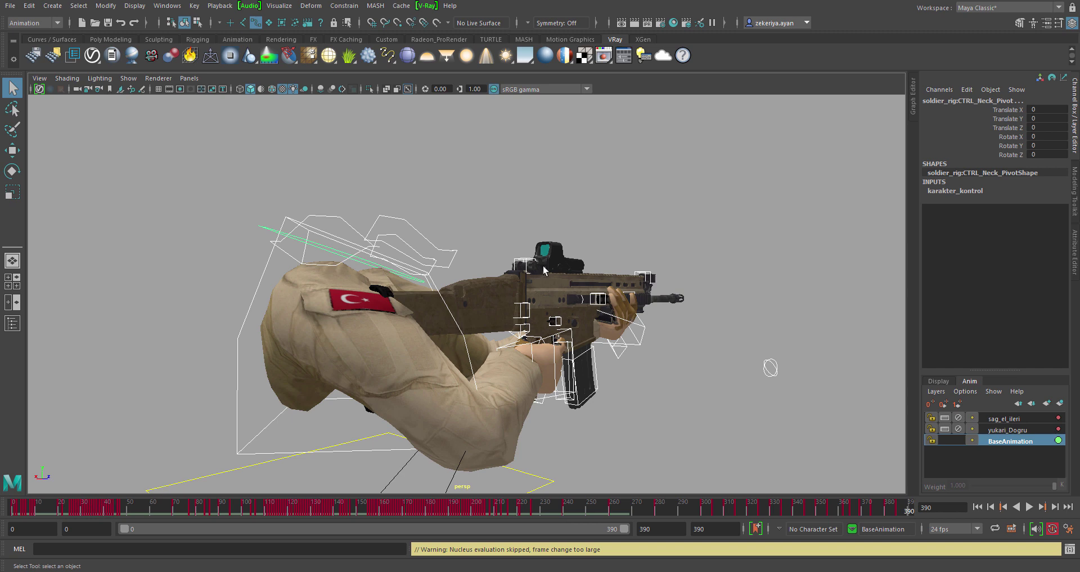
alt+drag(542, 265, 595, 347)
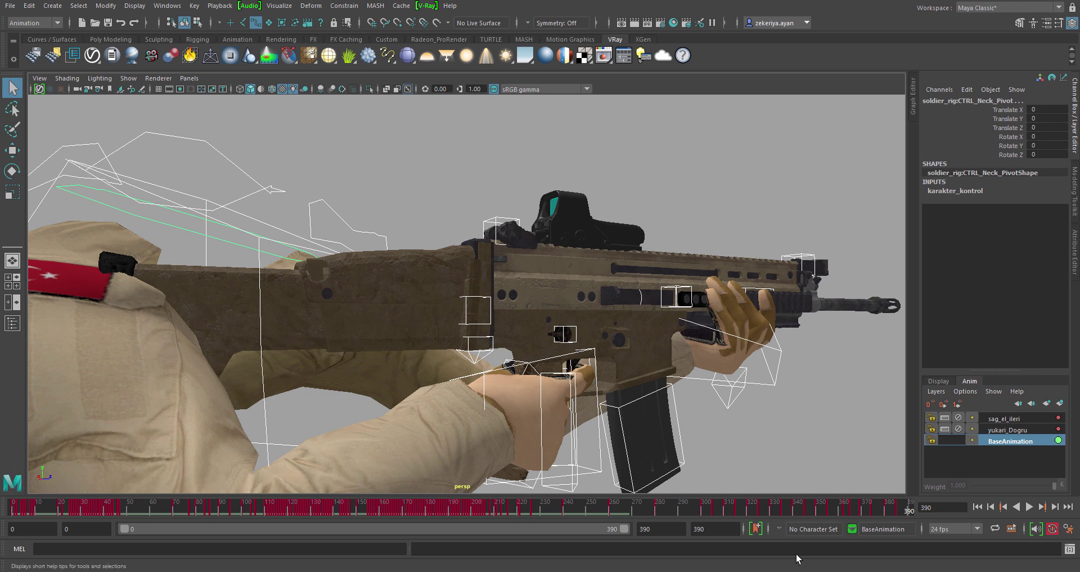
Set the time slider's Audio to Off, scrub to frame 235, and lower the playback volume
right_click(624, 508)
mouse_move(690, 490)
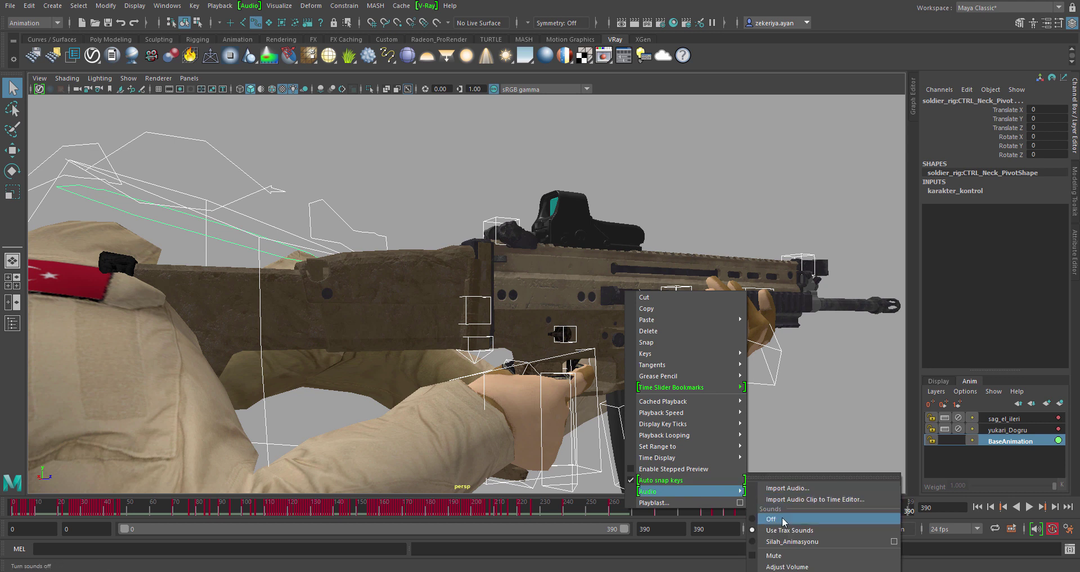
click(782, 519)
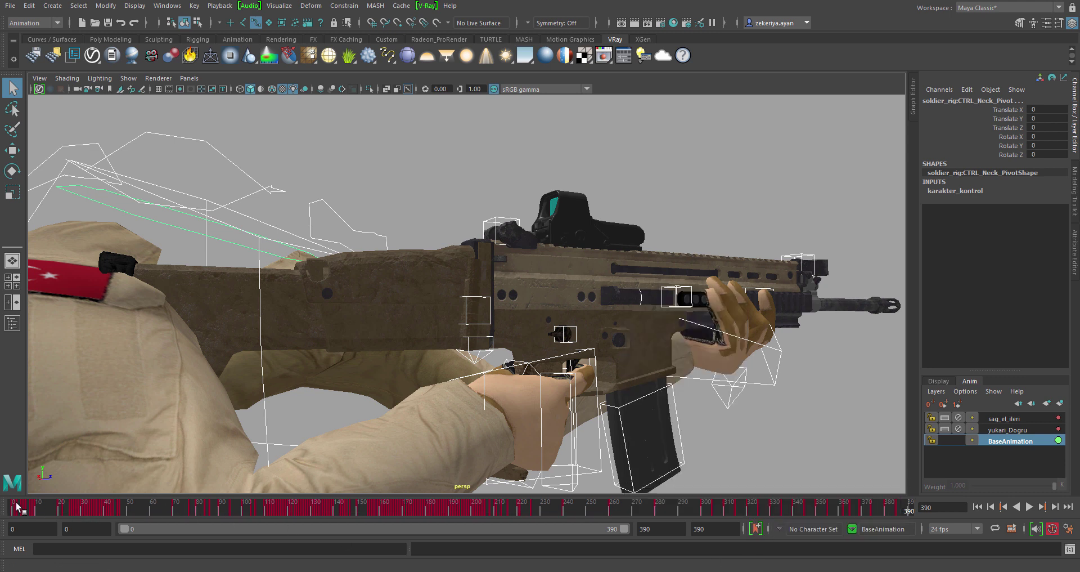
mouse_move(17, 507)
mouse_down()
mouse_move(565, 500)
mouse_move(12, 508)
mouse_up()
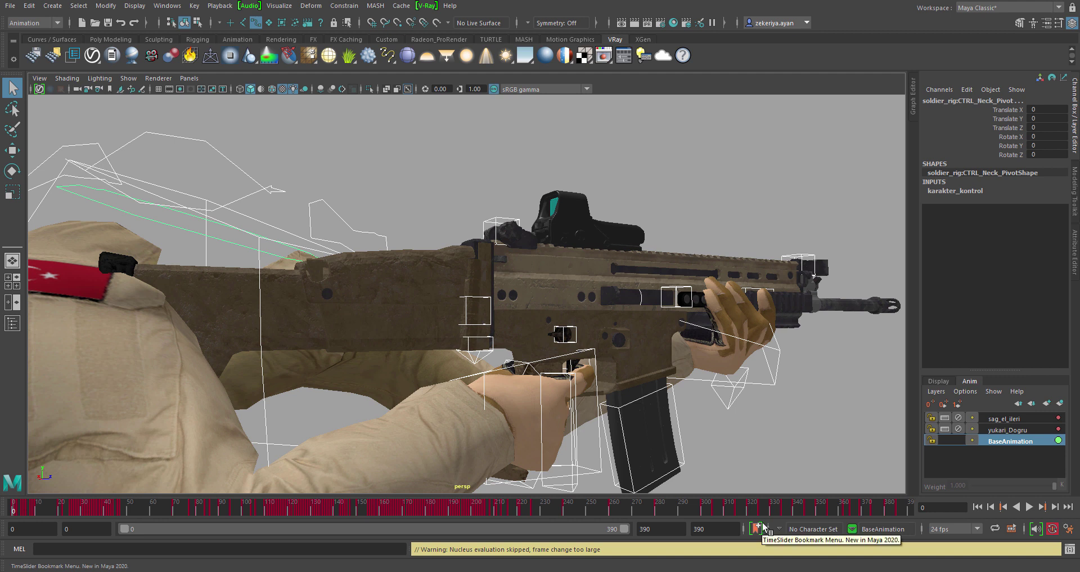
mouse_move(1036, 528)
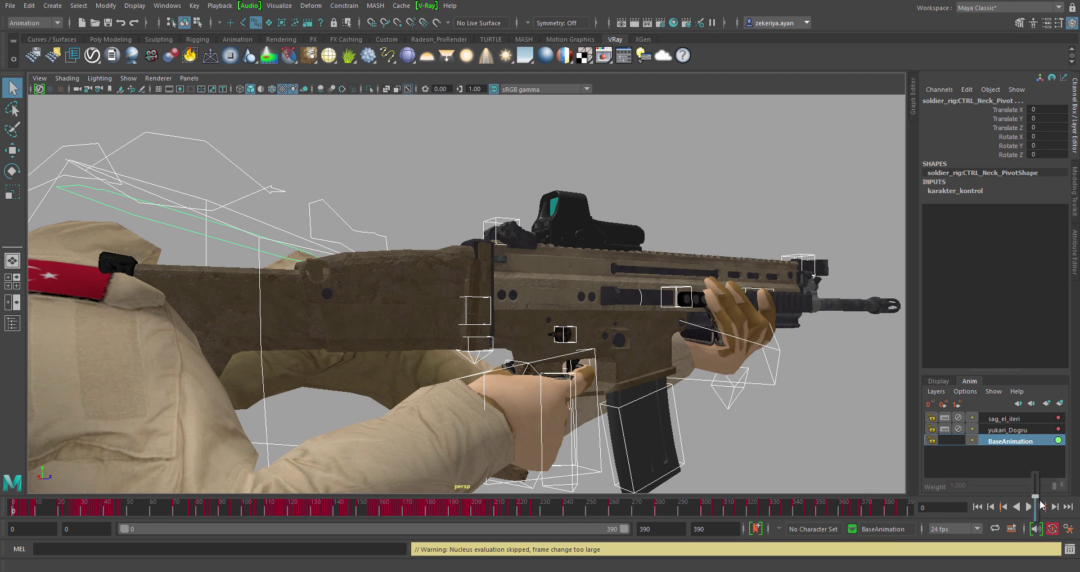
drag(1037, 497, 1037, 525)
drag(60, 510, 3, 510)
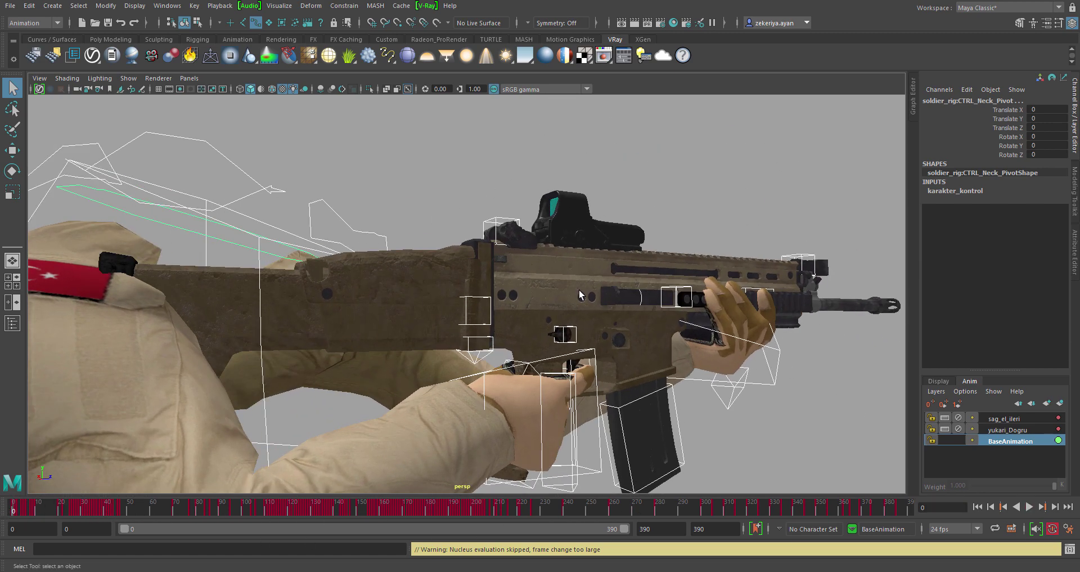
Set Audio to Off from the menu bar and play the animation from the first frame
click(249, 6)
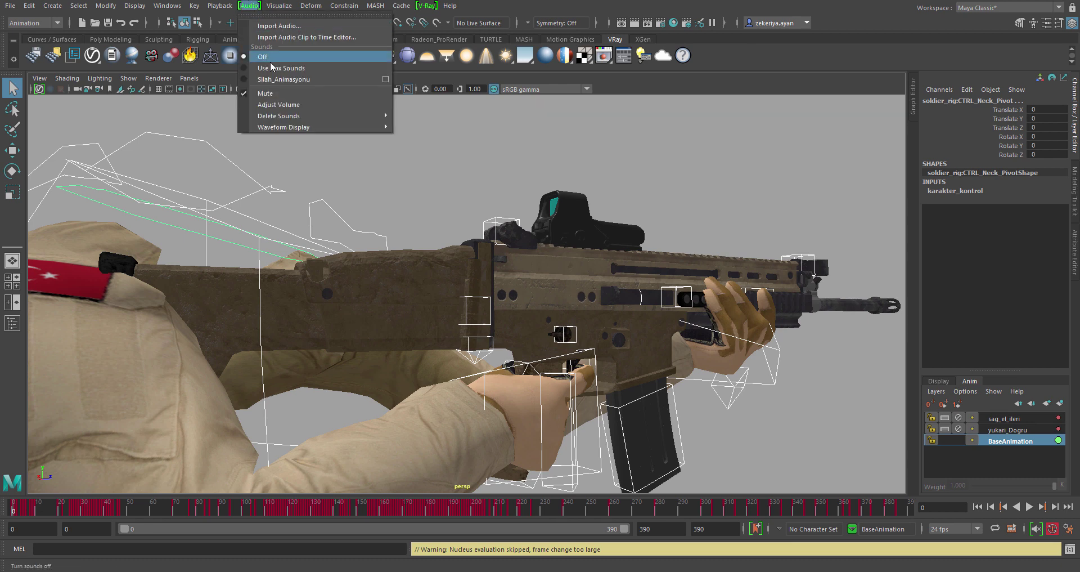
click(3, 510)
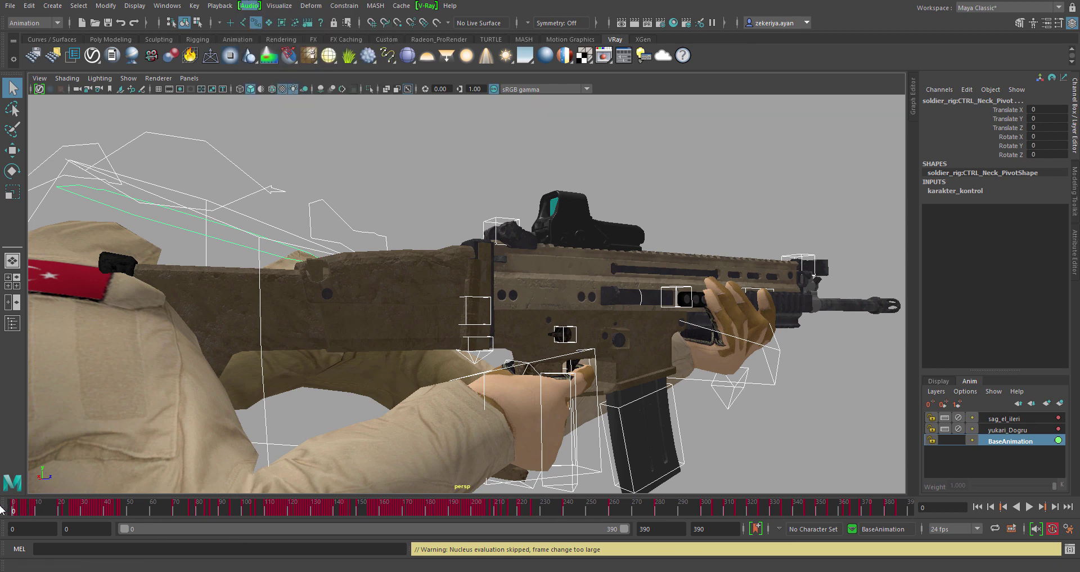
click(3, 509)
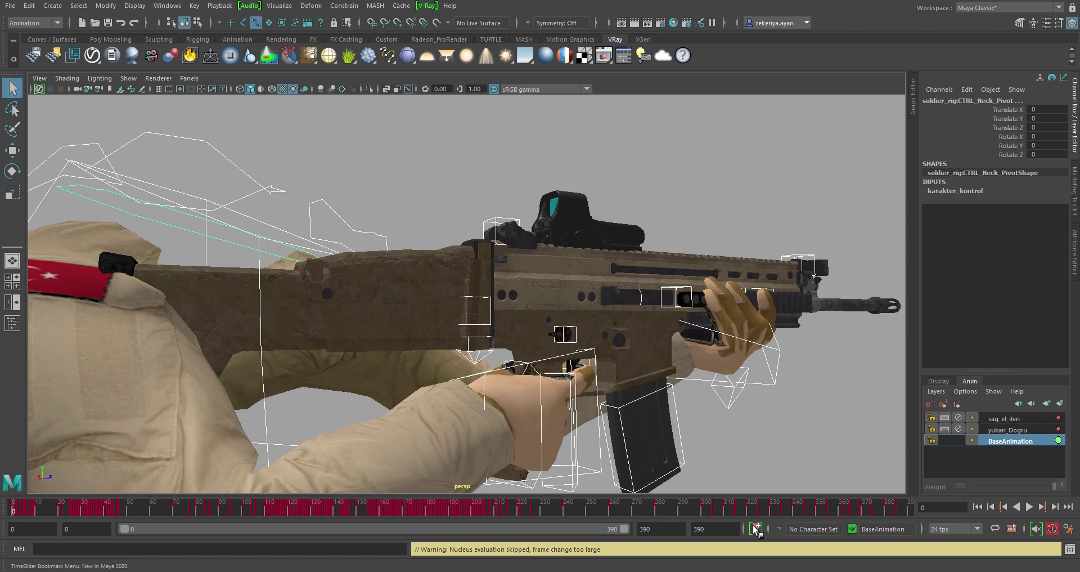
click(14, 509)
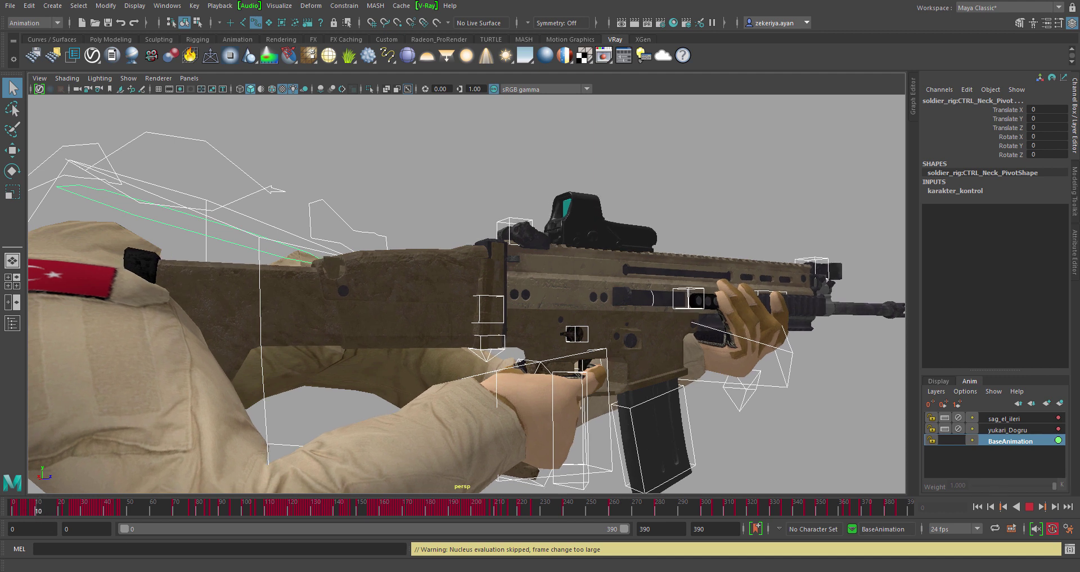
Stop playback, end the playback range at frame 86, and mark frames 0–11
key(Escape)
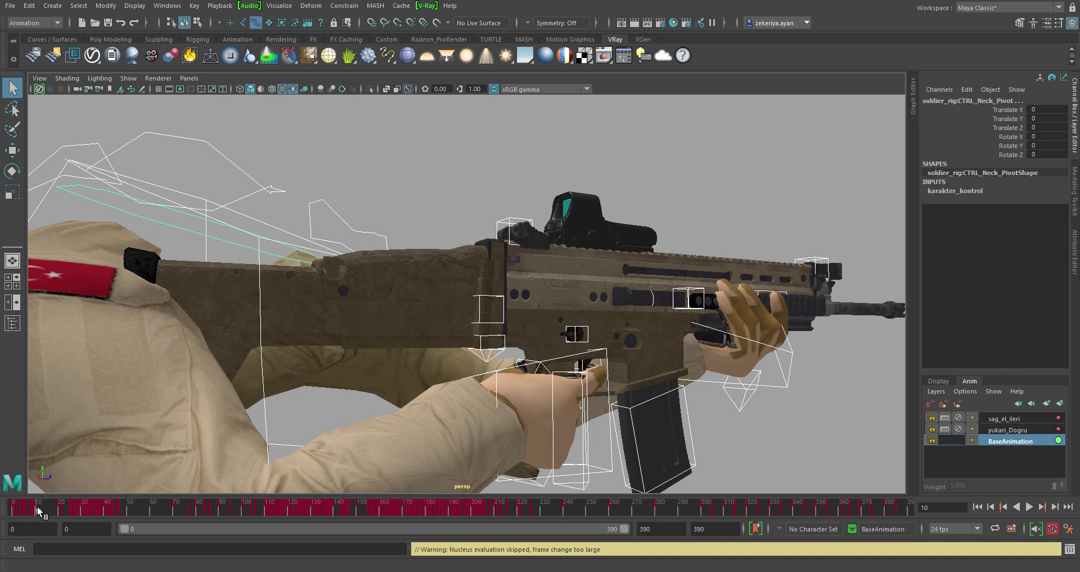
key(alt+v)
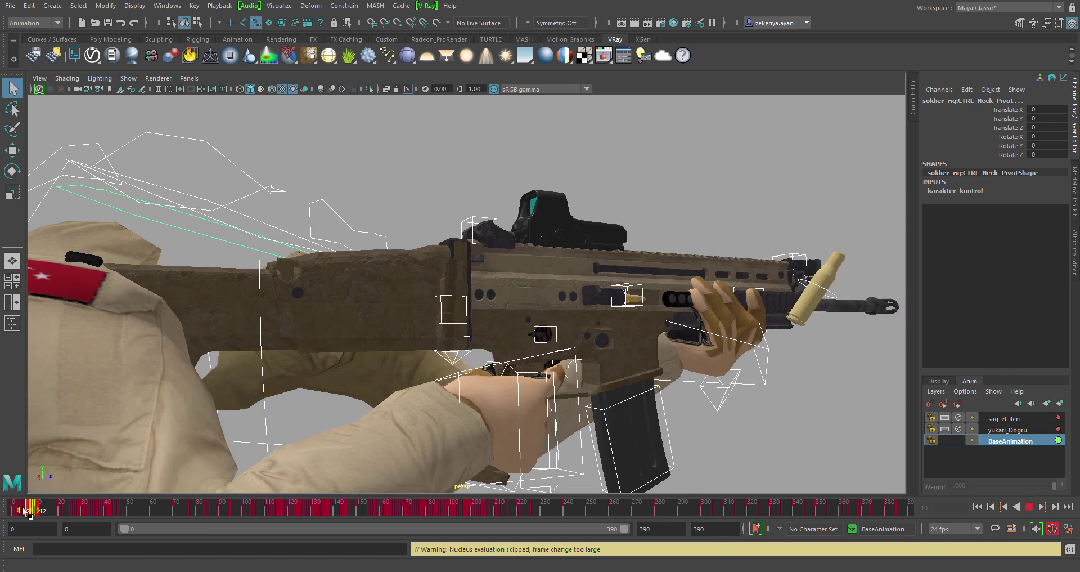
key(alt+v)
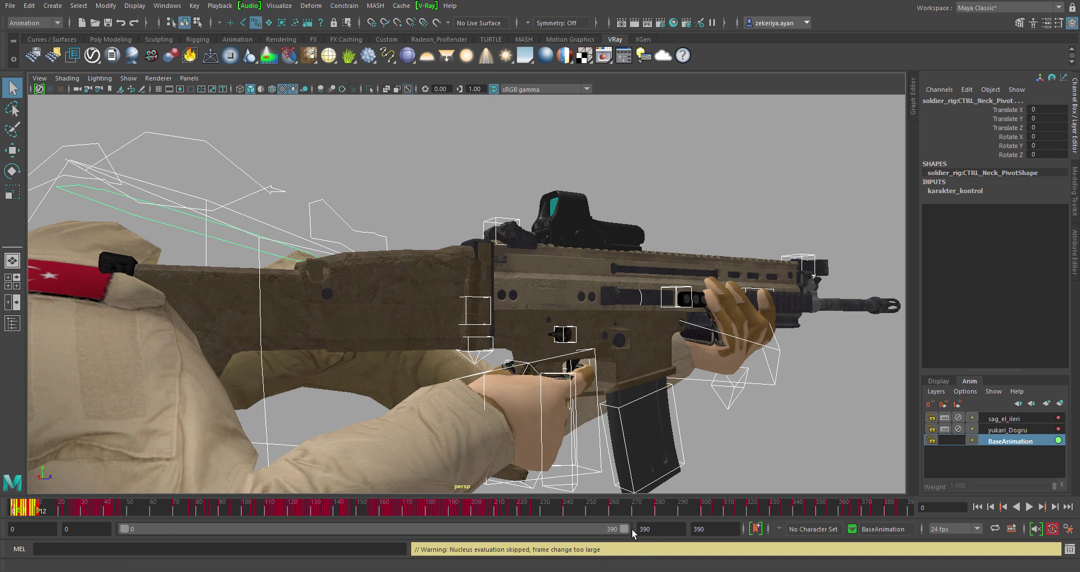
drag(624, 529, 236, 529)
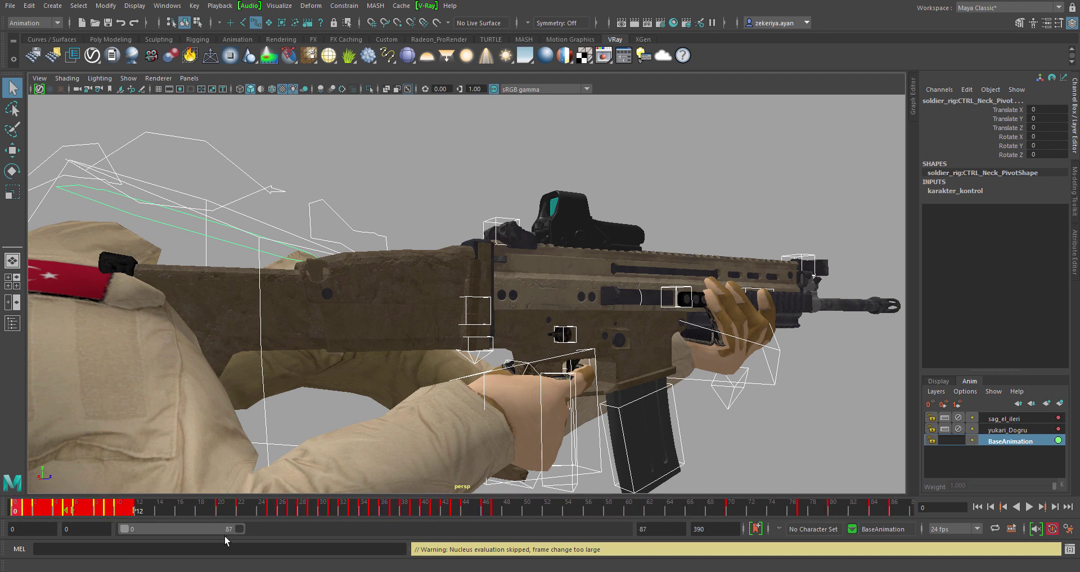
shift+drag(129, 508, 14, 507)
key(alt+v)
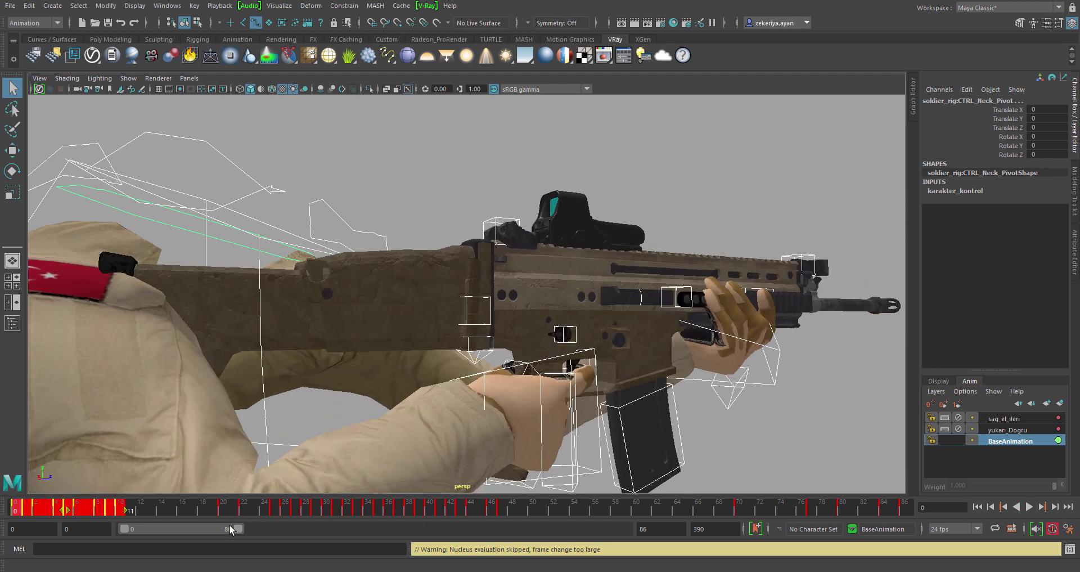
Create a Time Slider bookmark named atis with Start 0 and End 11
click(757, 528)
text(atis)
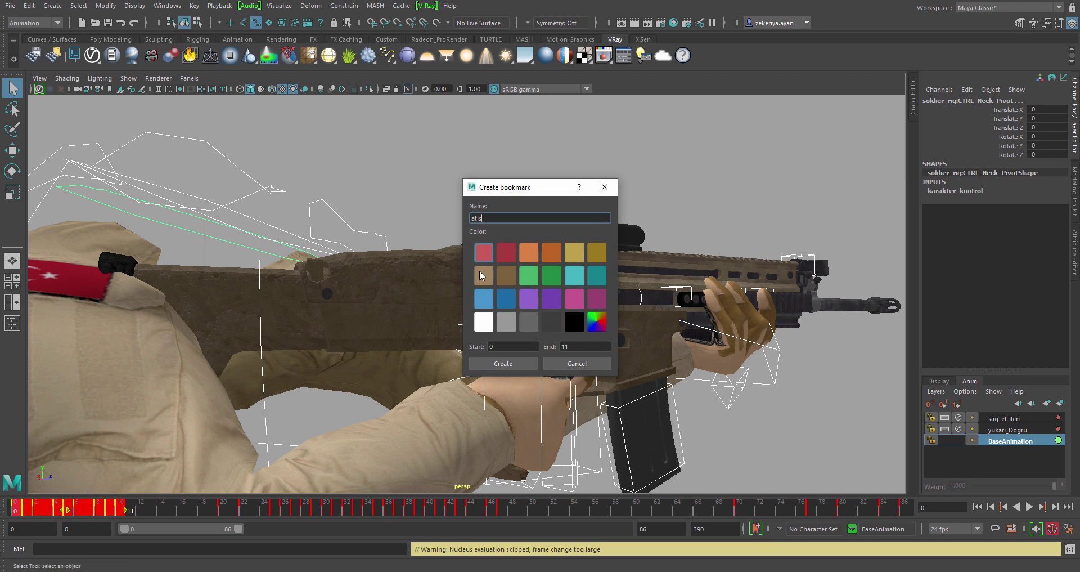
double_click(490, 346)
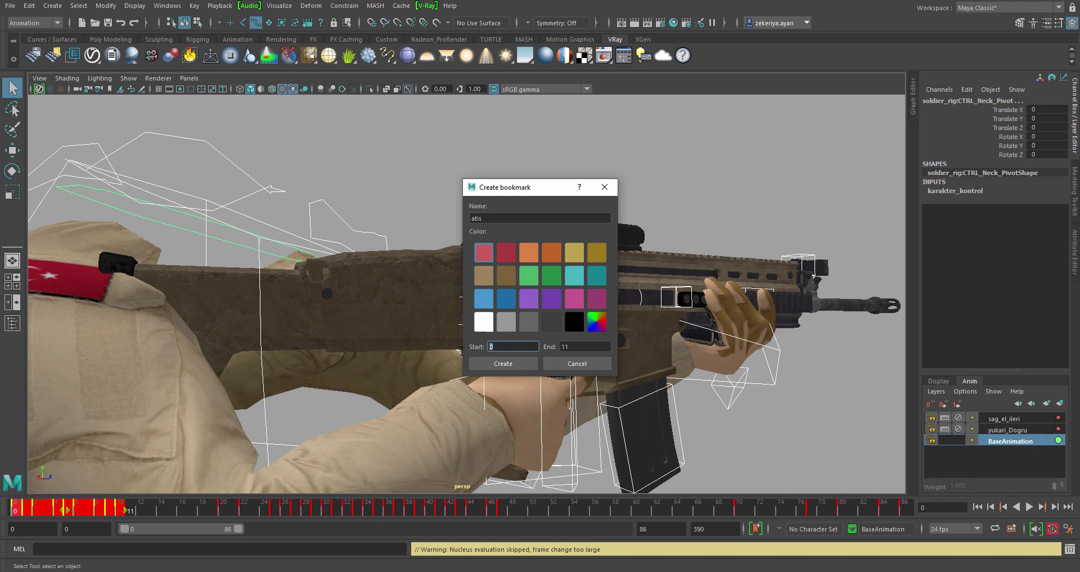
click(583, 345)
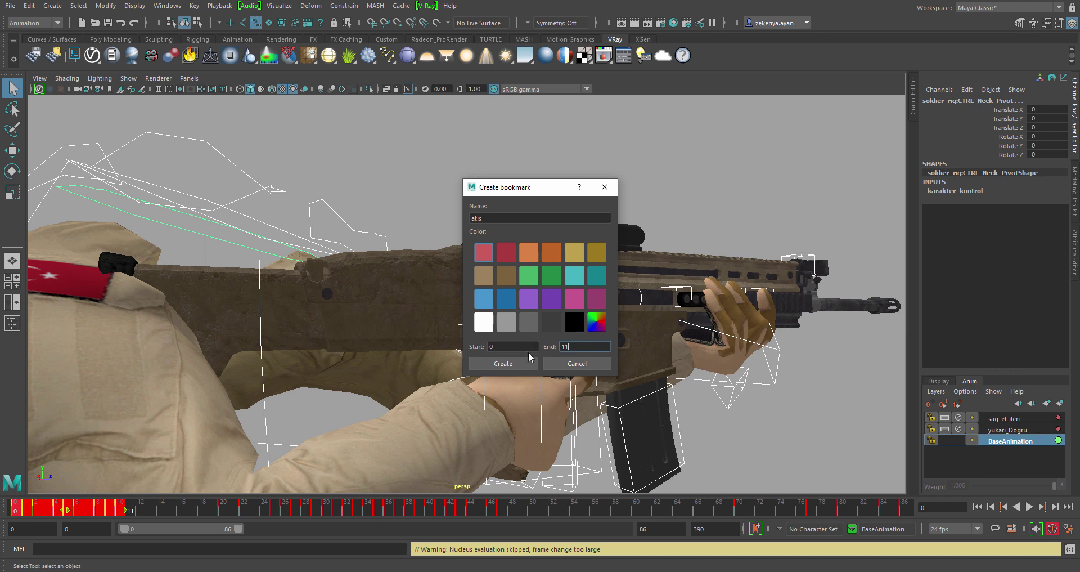
click(502, 362)
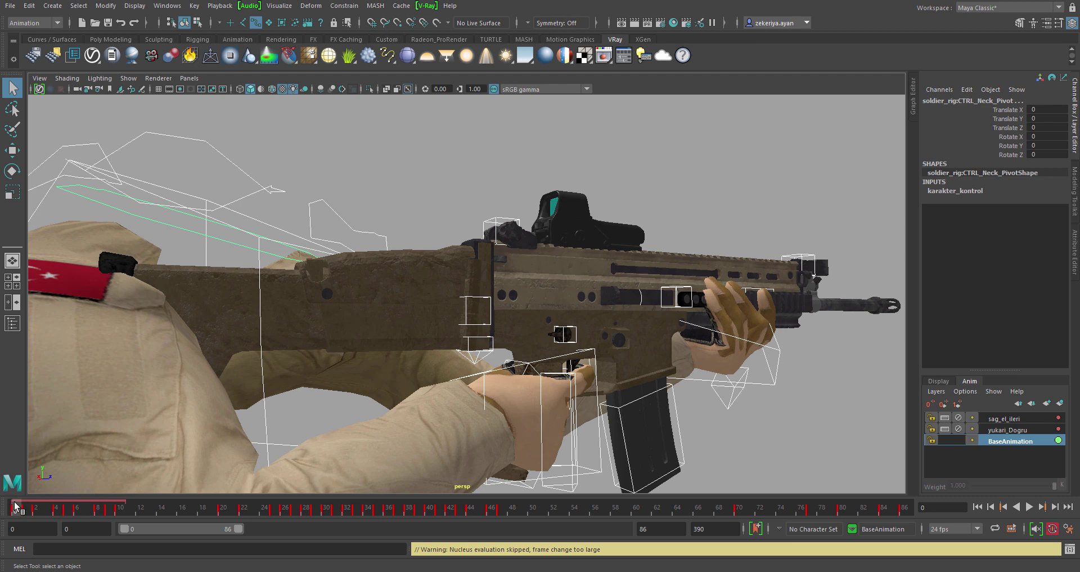
Play from frame 6, find the muzzle flash near frame 25, and mark frames 11–26
click(77, 505)
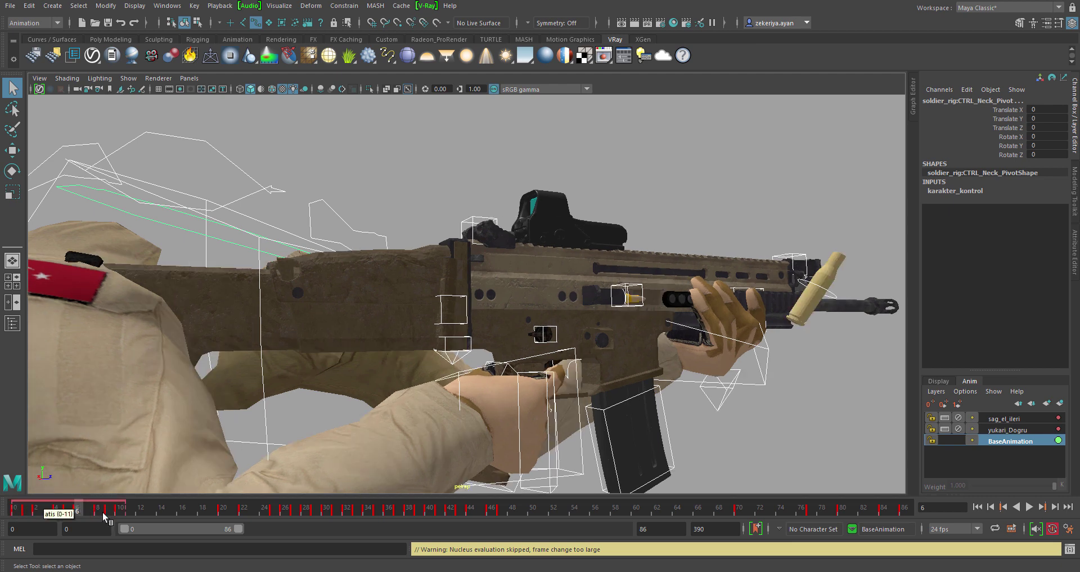
key(alt+v)
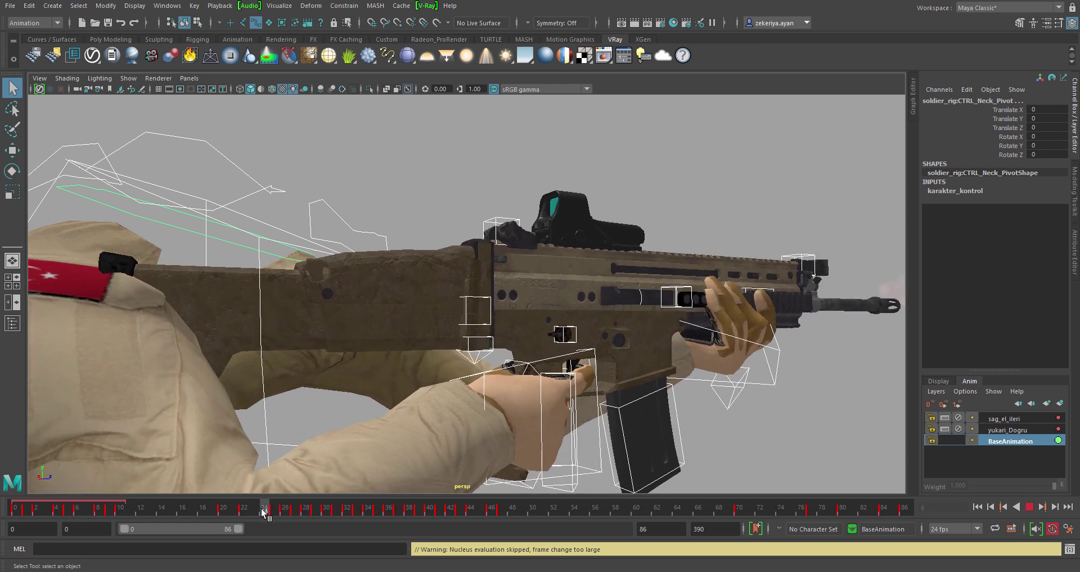
drag(262, 511, 257, 513)
mouse_move(254, 512)
mouse_down()
mouse_move(281, 516)
mouse_move(132, 510)
mouse_up()
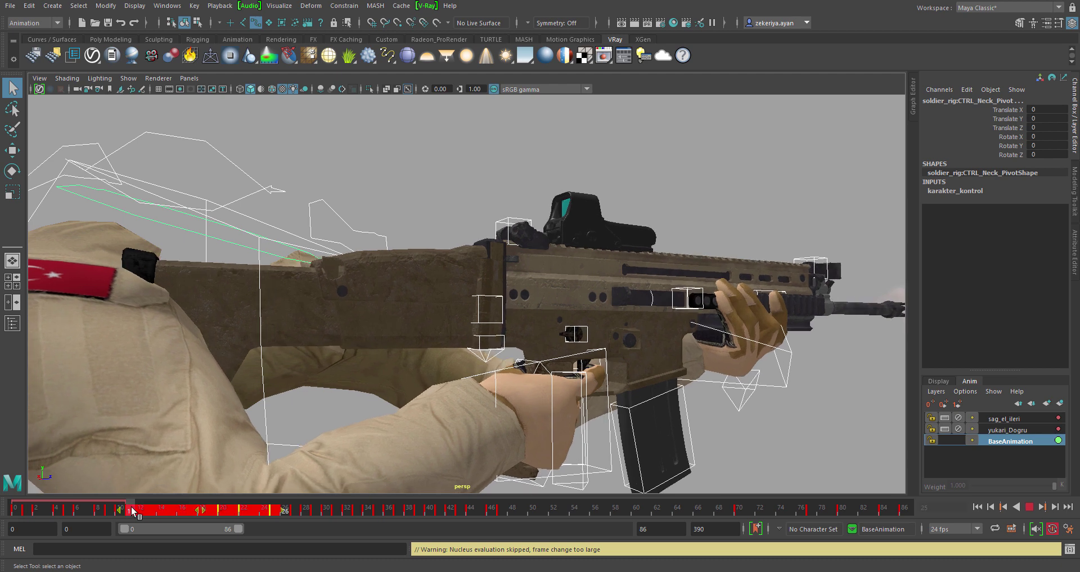
Create the idle_bekleme bookmark for frames 11–26, then play from 26 and mark frames 26–48
click(757, 529)
text(idle_bekleme)
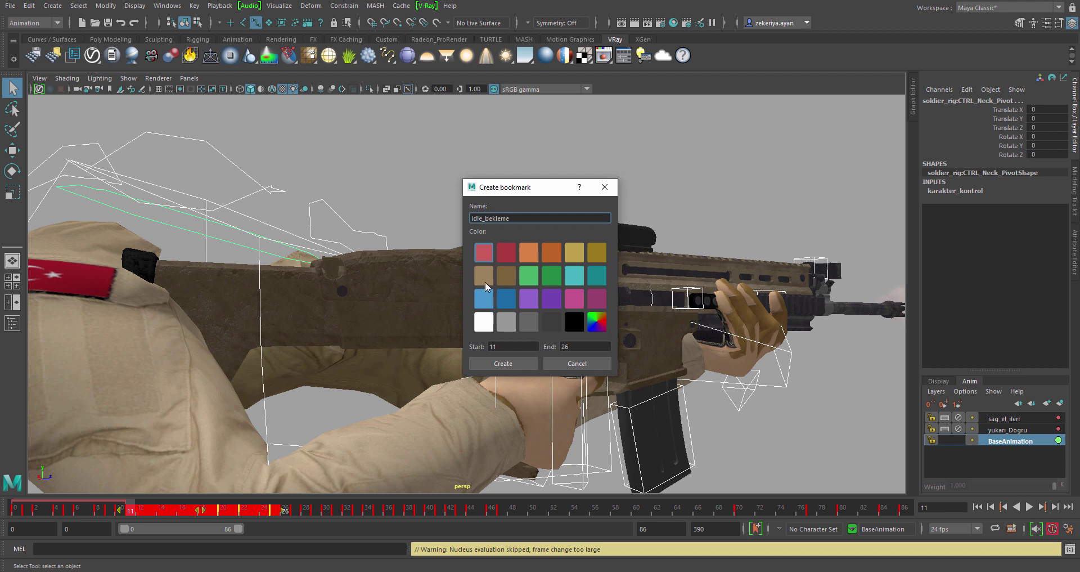
click(518, 364)
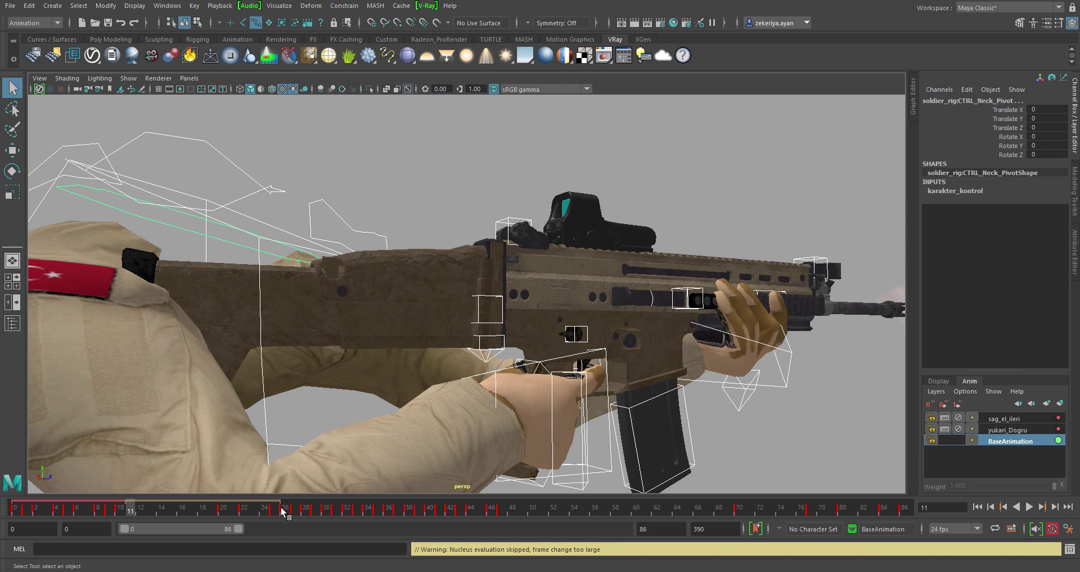
click(283, 509)
key(alt+v)
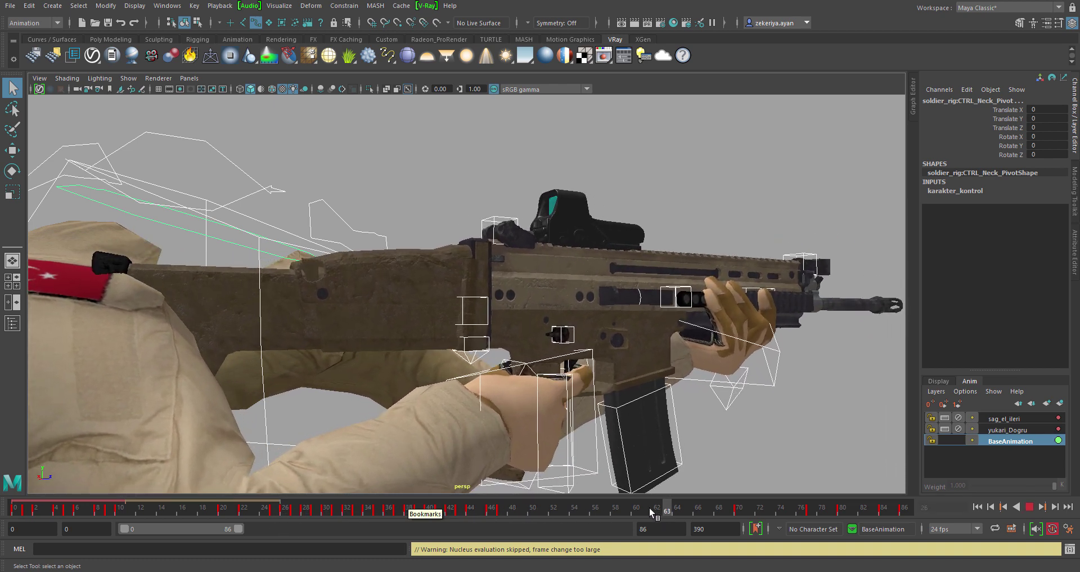
click(492, 512)
mouse_move(491, 512)
mouse_down()
mouse_move(613, 511)
mouse_move(289, 504)
mouse_up()
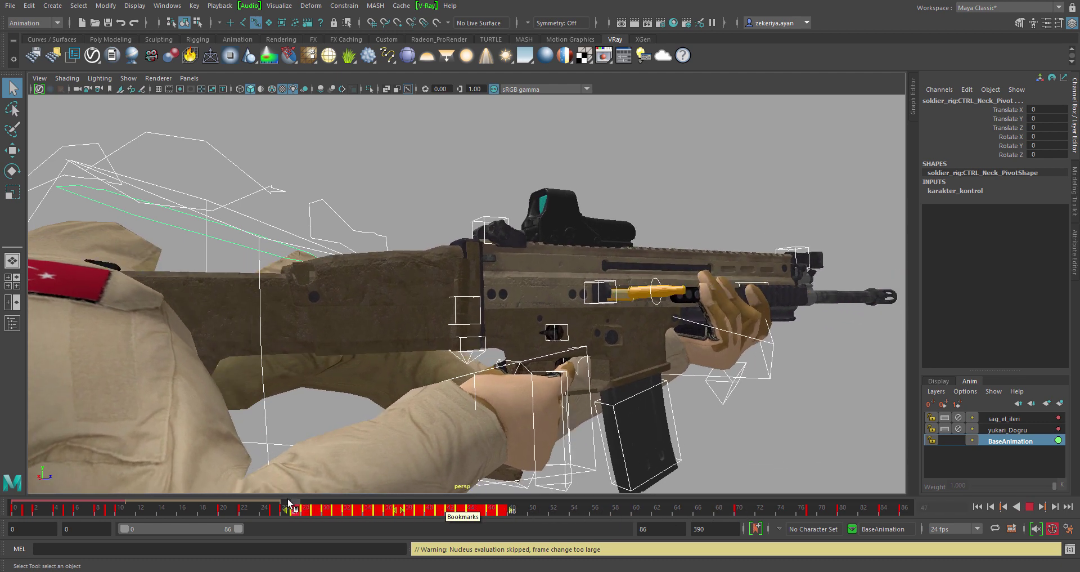
Create a dark green bookmark named seri_atis with Start 26 and End 48
click(756, 528)
text(seri_atis)
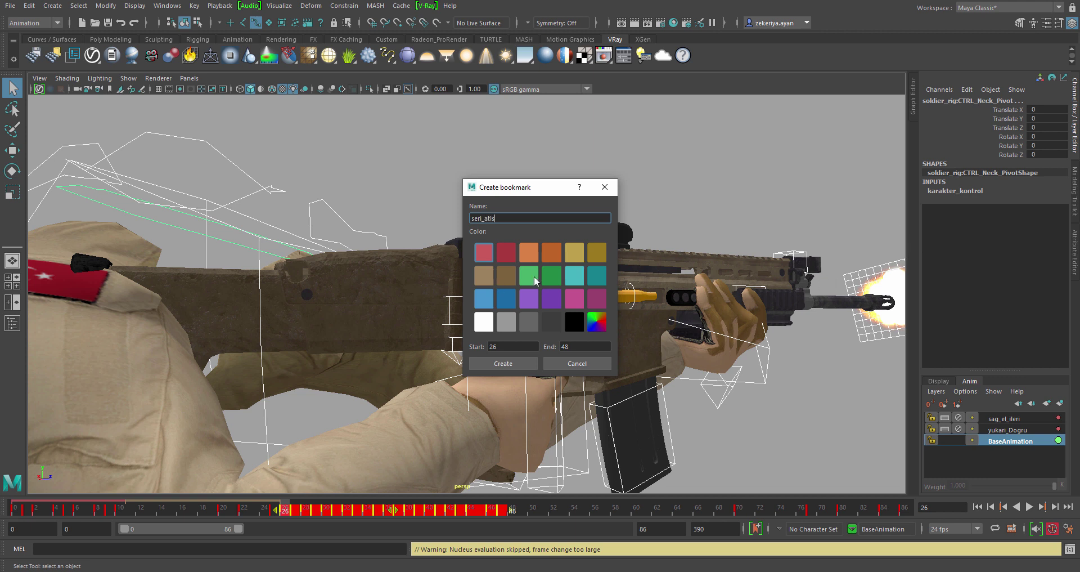
click(554, 279)
drag(501, 346, 478, 346)
click(563, 347)
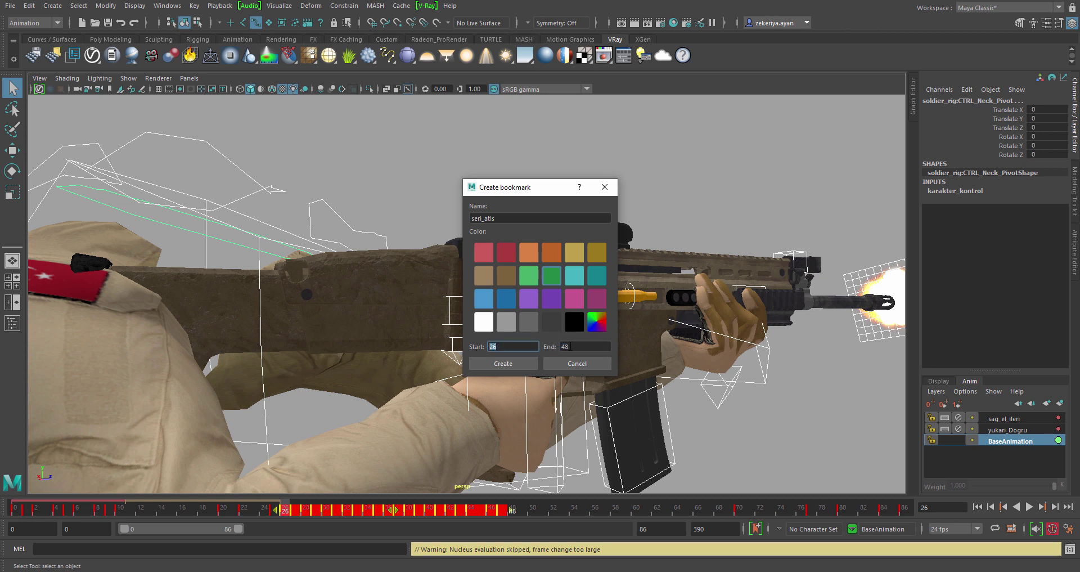
click(508, 364)
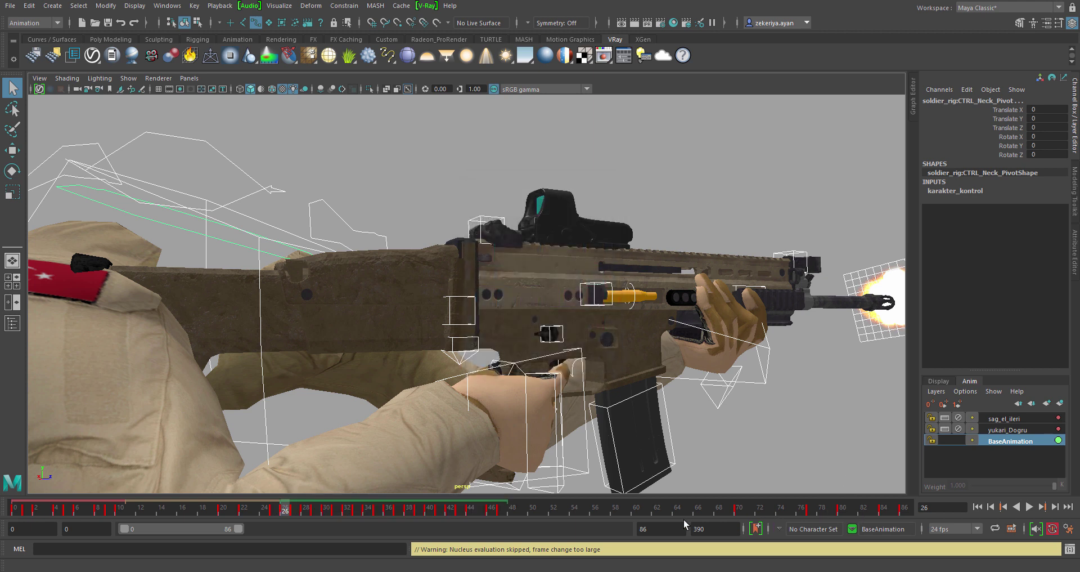
right_click(755, 527)
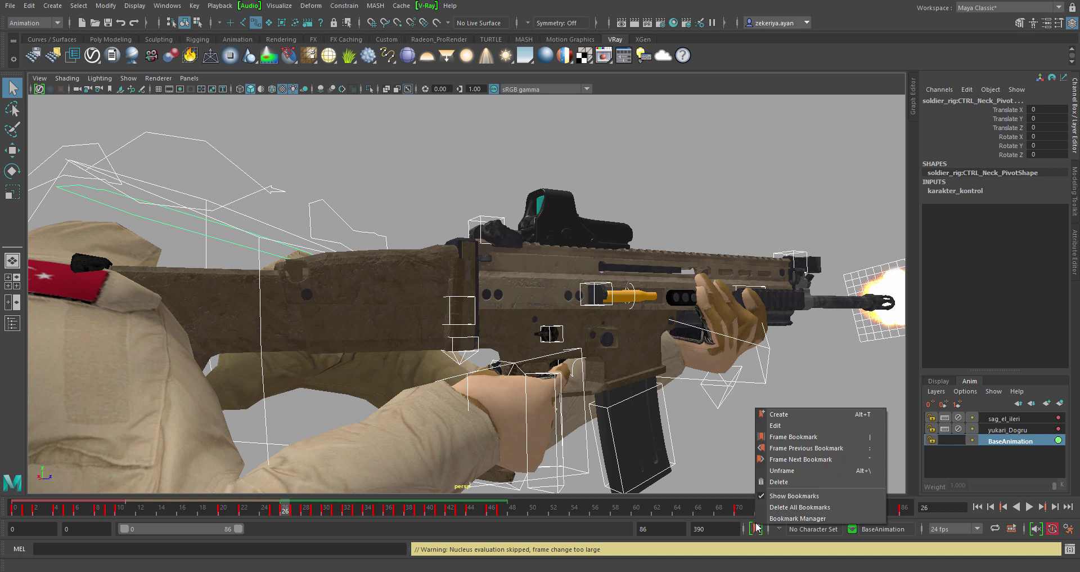
Create the bekleme bookmark with Start 48 and End 70, then check the pose at frame 61
click(799, 414)
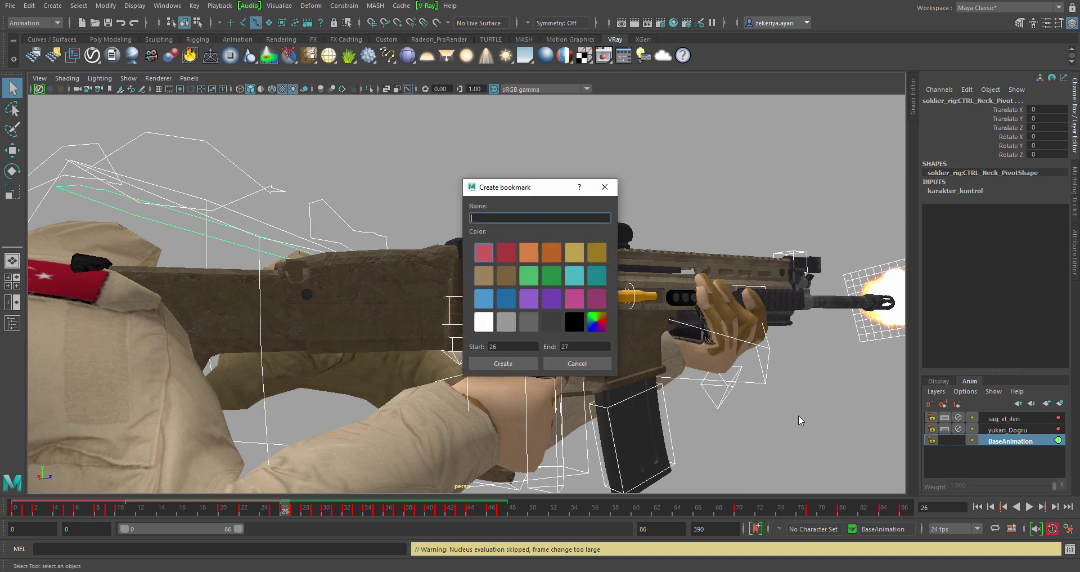
double_click(509, 346)
text(48)
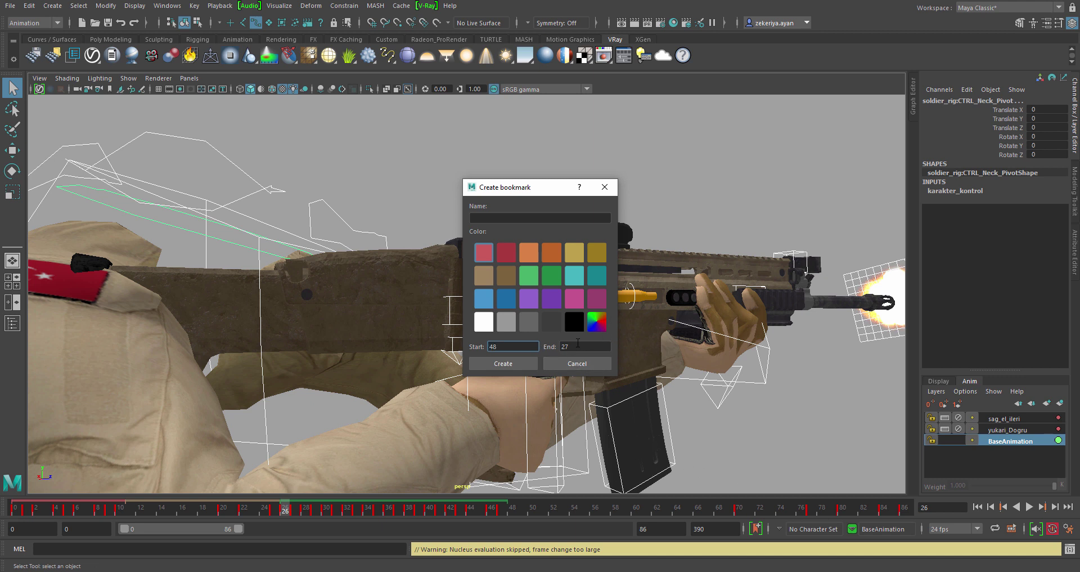
key(Tab)
click(495, 217)
text(bekleme)
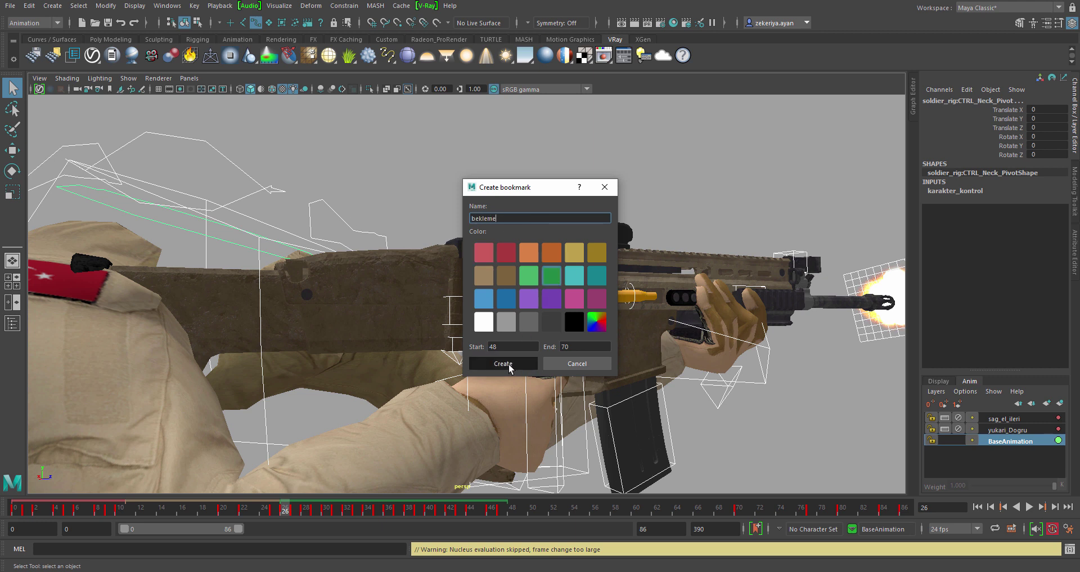
click(509, 363)
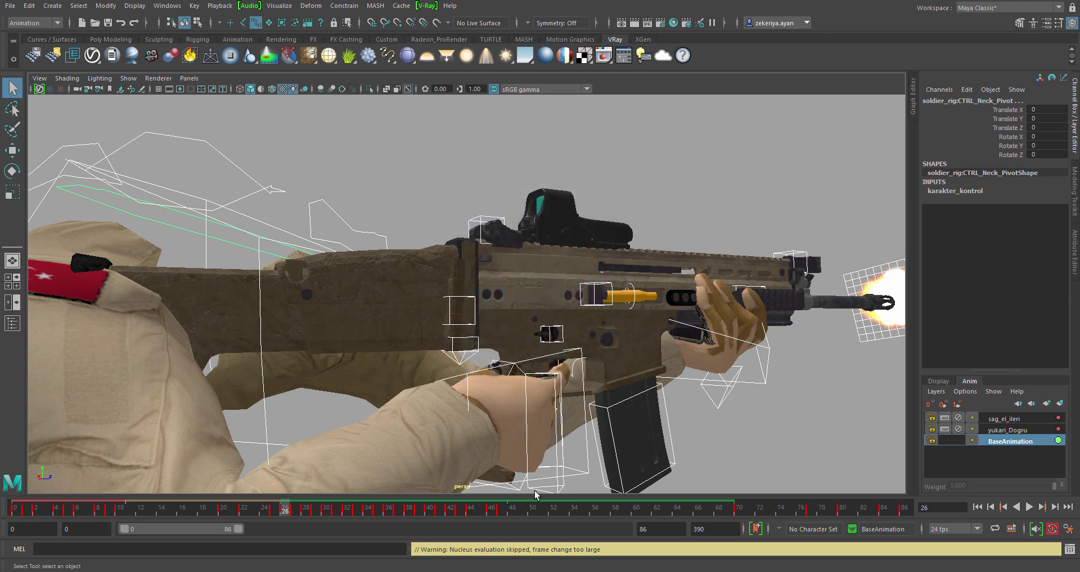
click(650, 506)
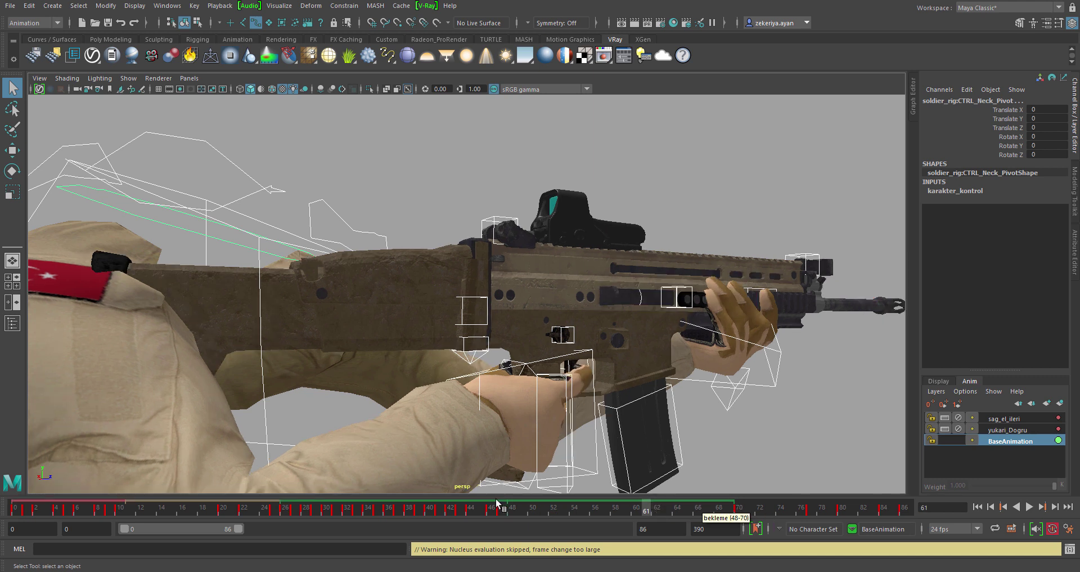
Extend the visible timeline to frame 186, play it, and return to frames 48–67
drag(239, 528, 365, 529)
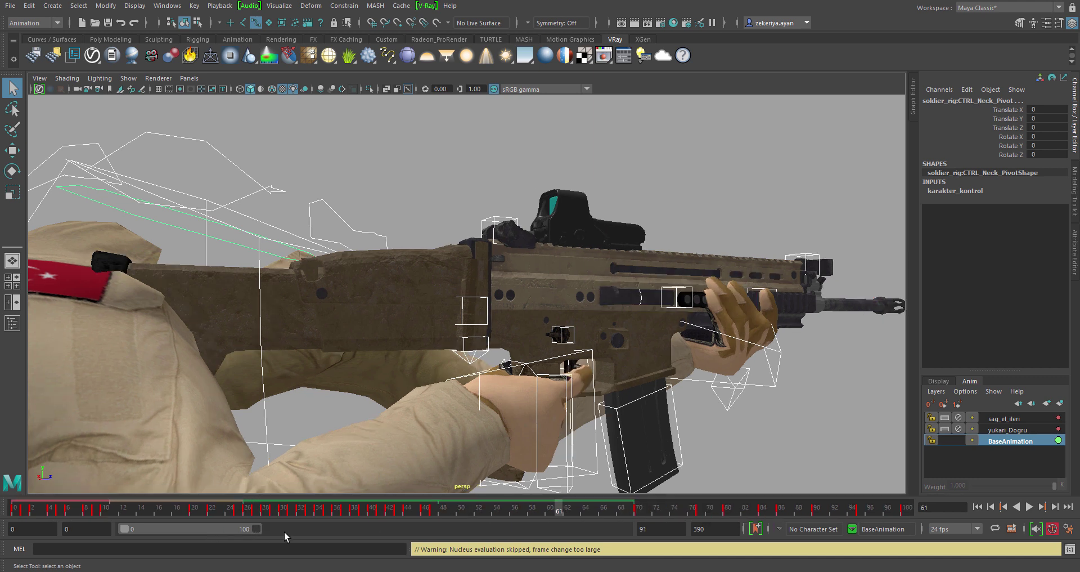
key(alt+v)
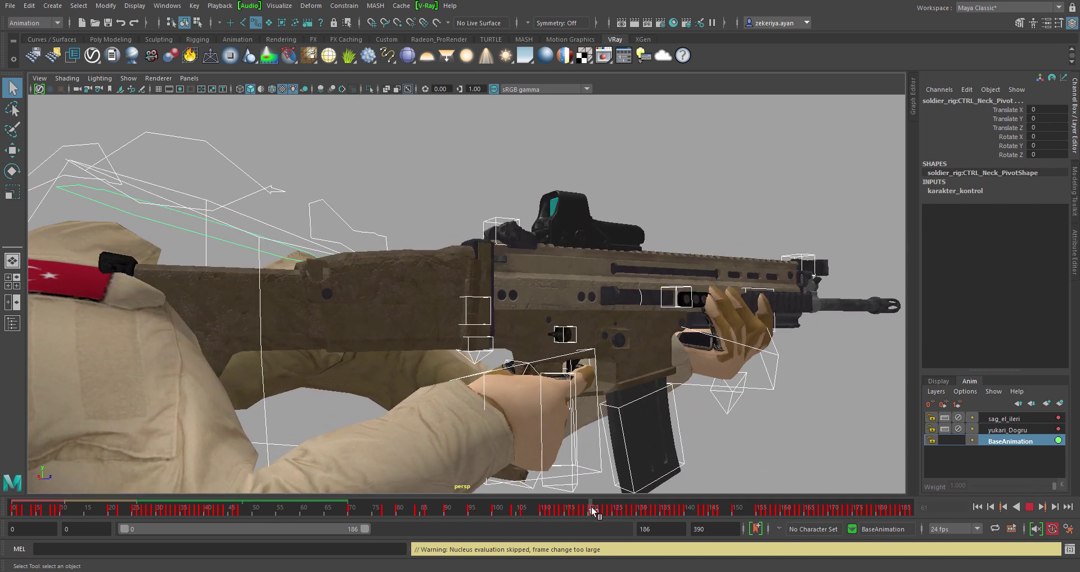
click(590, 511)
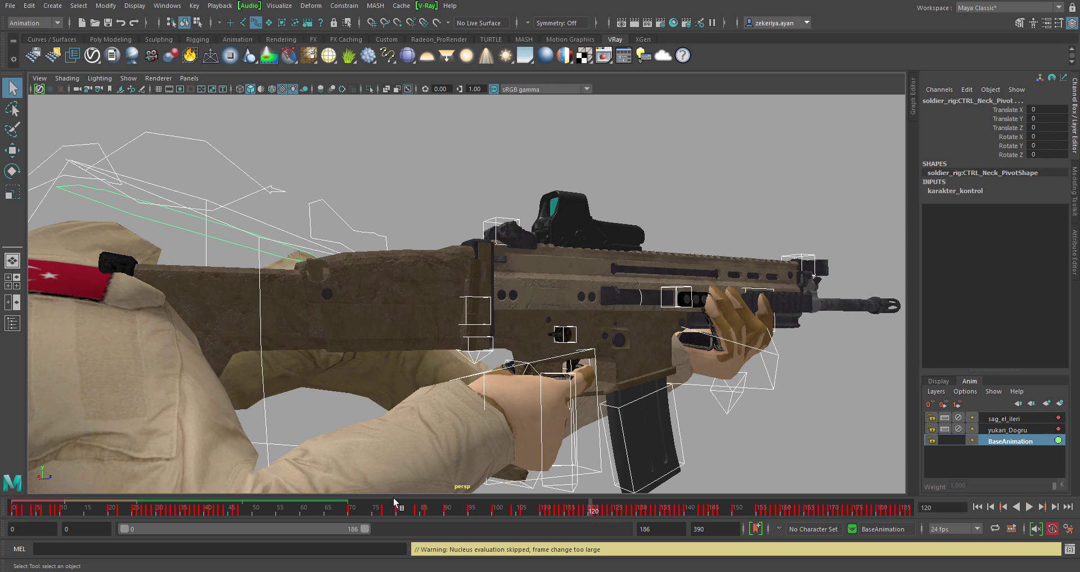
click(248, 510)
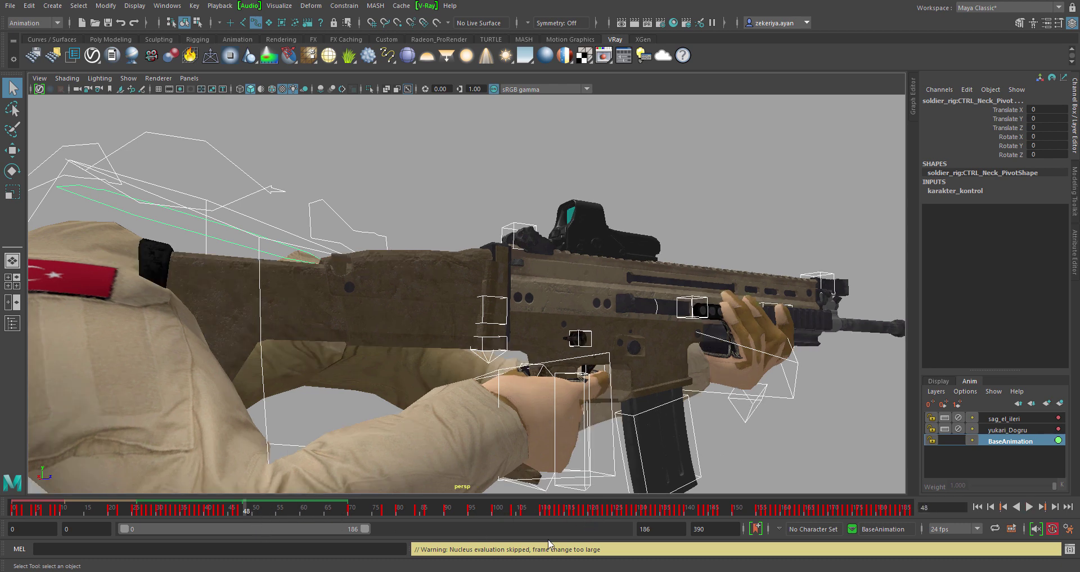
click(337, 507)
Edit the bekleme bookmark to end at frame 120 and turn it dark gold
right_click(336, 506)
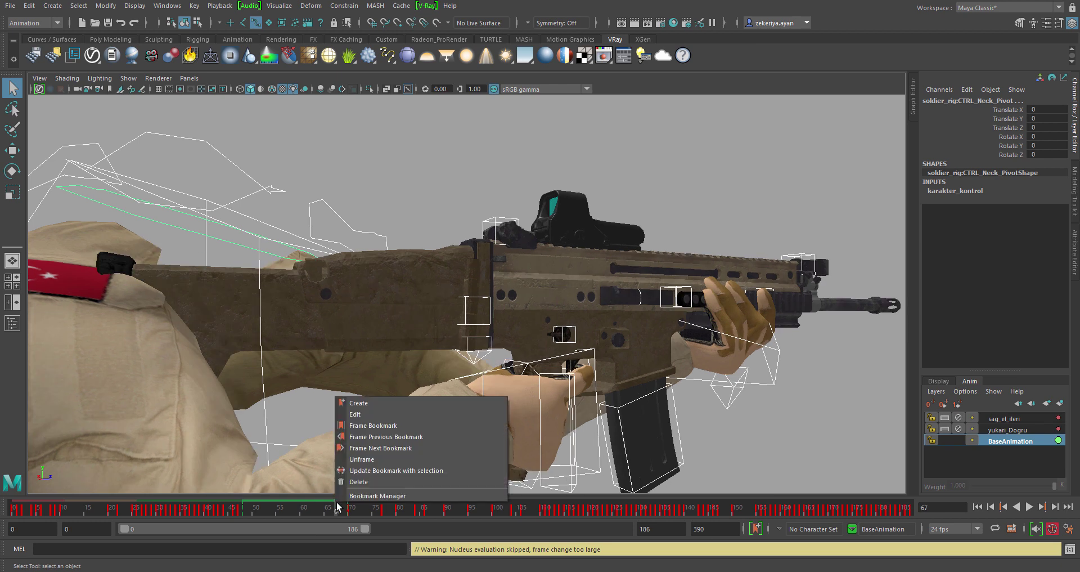
click(479, 414)
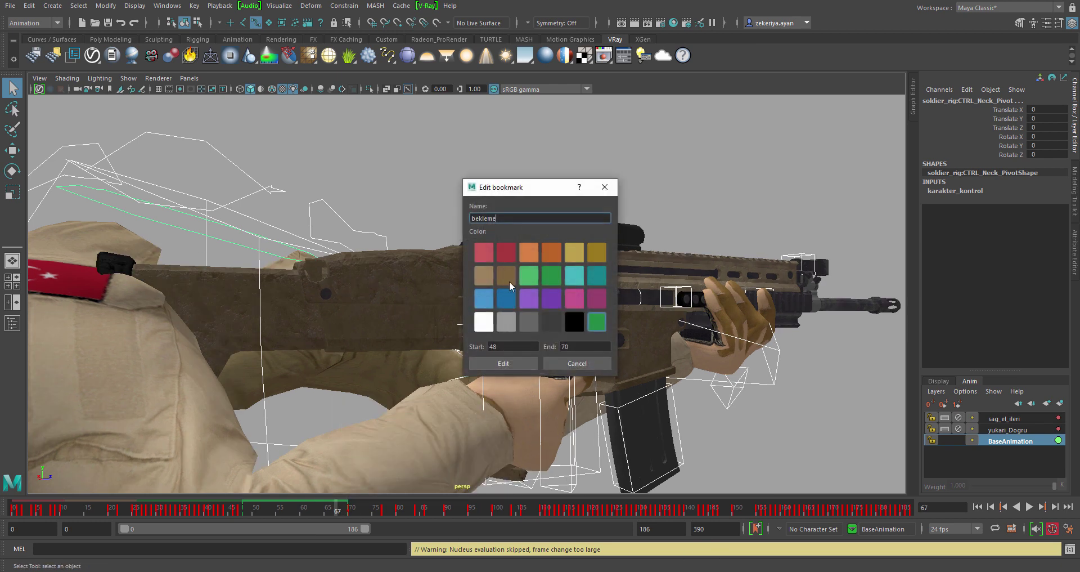
key(Tab)
key(Tab)
text(70)
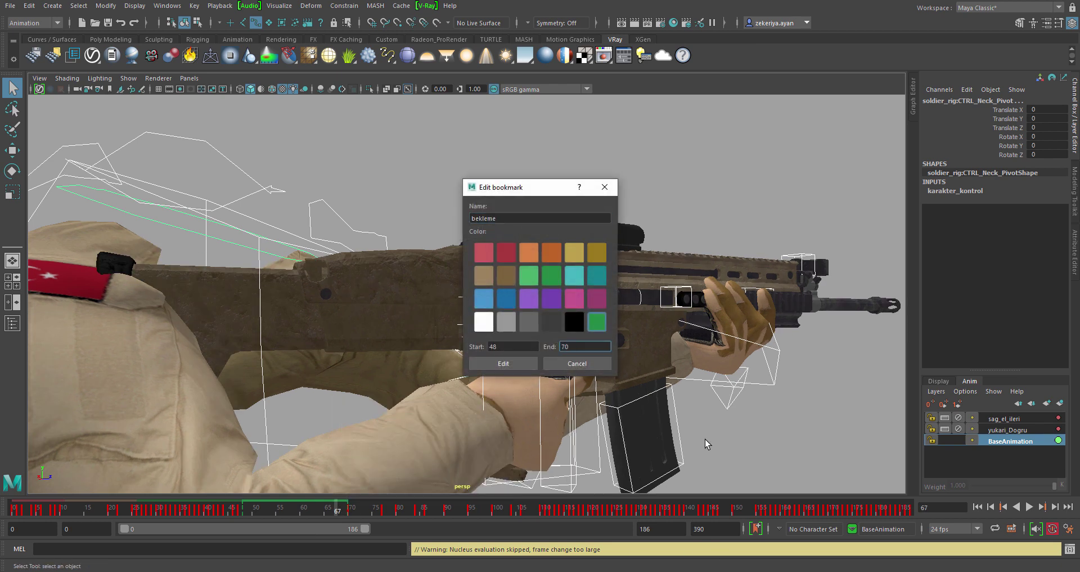
key(BackSpace)
key(BackSpace)
text(120)
click(598, 249)
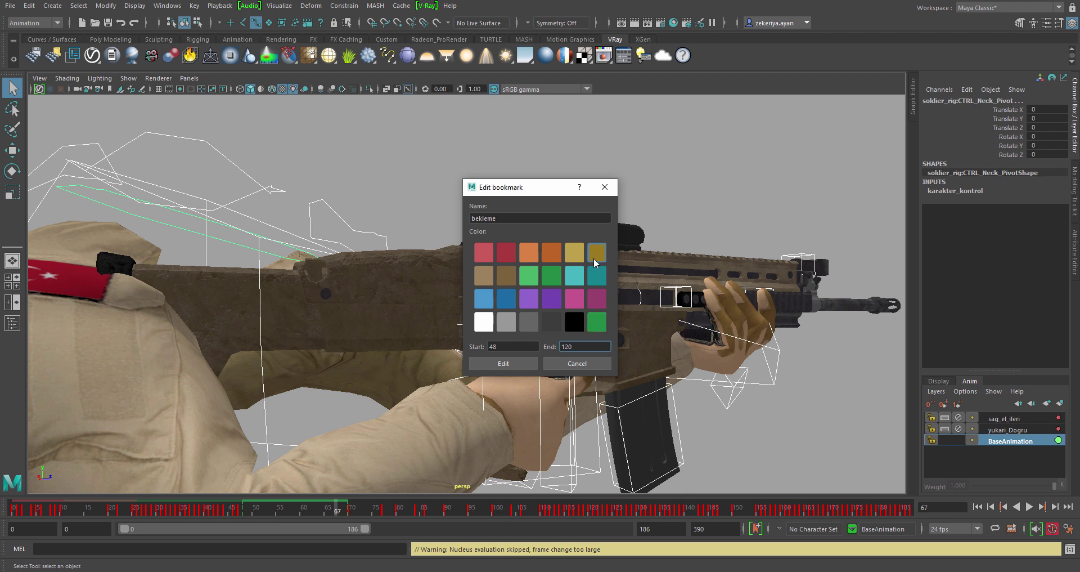
click(514, 365)
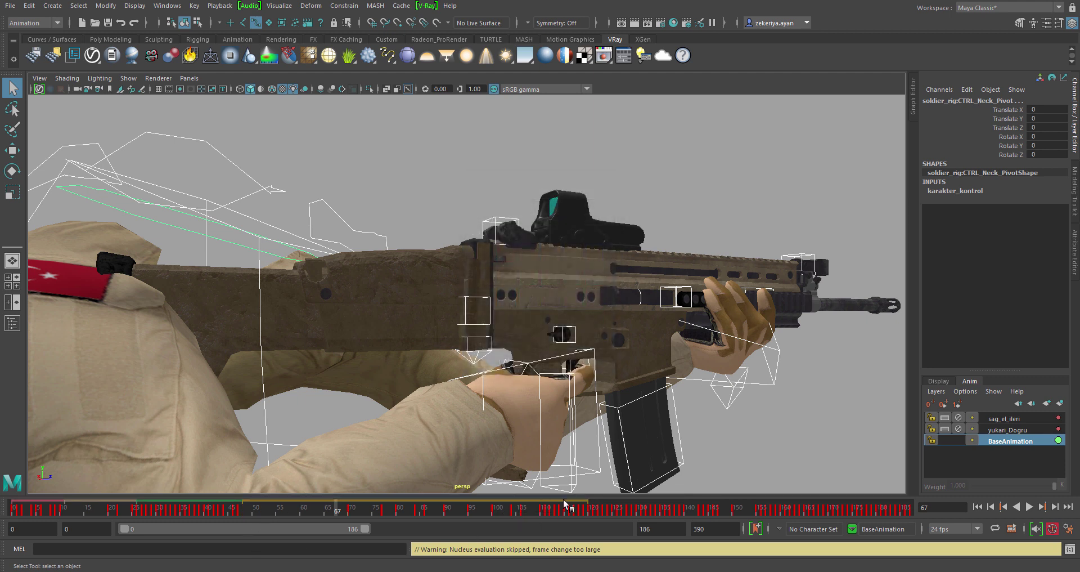
Extend the visible timeline to frame 289 and play from frame 120 to 193
key(alt+v)
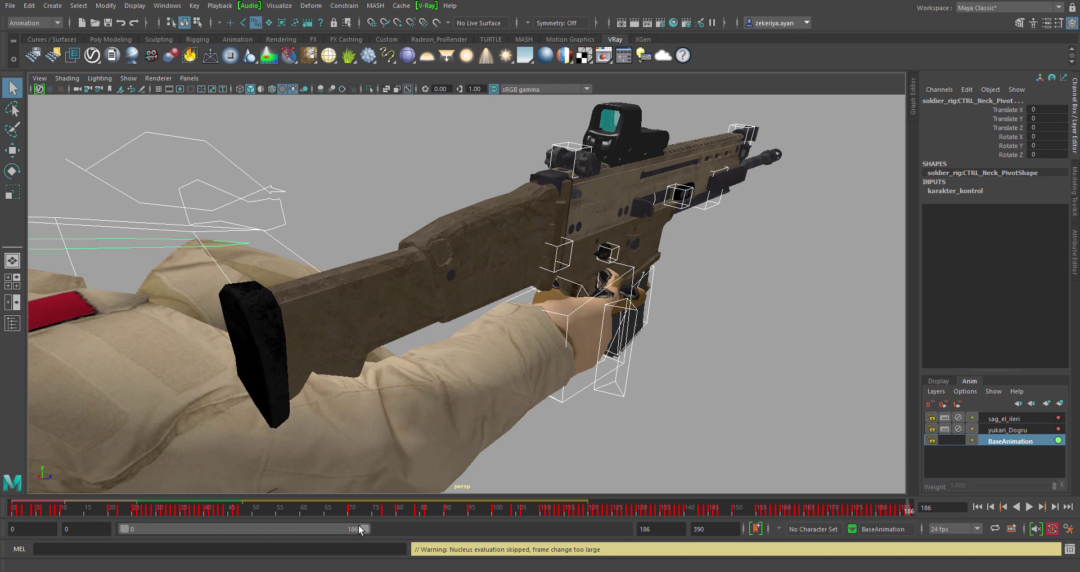
drag(366, 528, 495, 528)
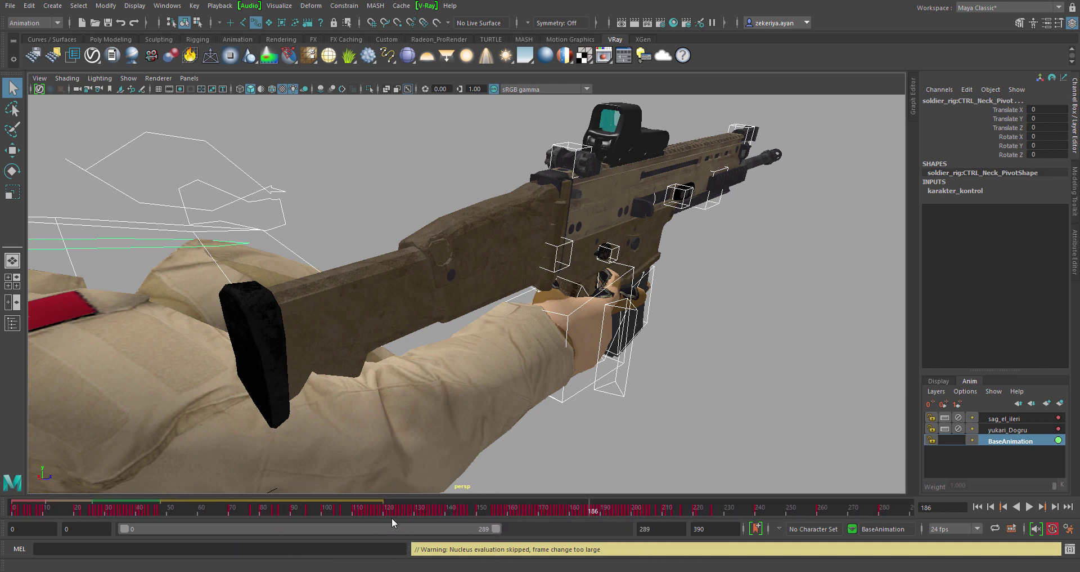
click(385, 504)
key(alt+v)
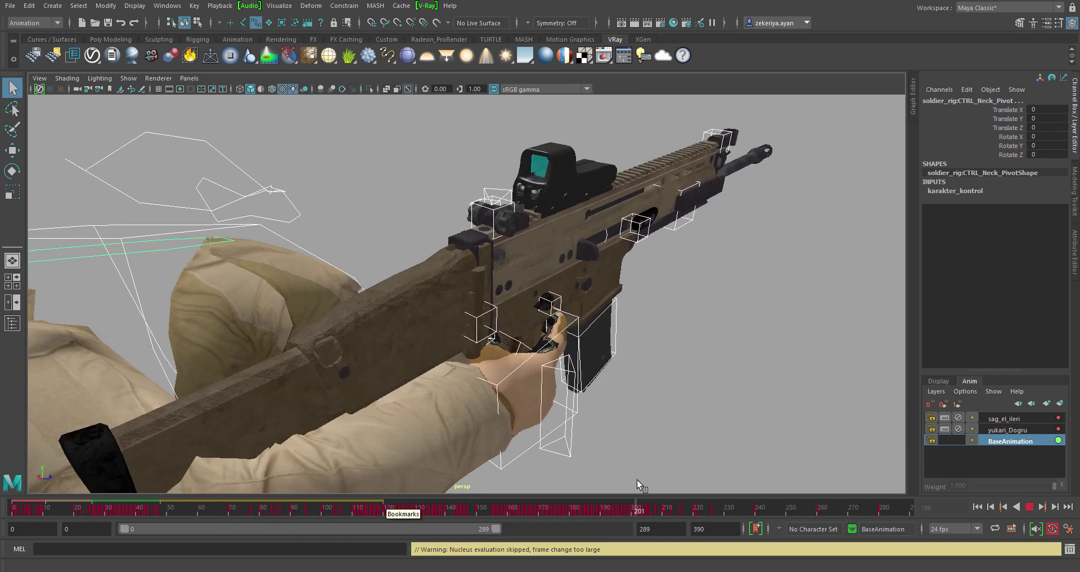
key(alt+v)
Orbit around the rifle and soldier's arm, then mark frames 120 to about 227
alt+drag(524, 318, 666, 336)
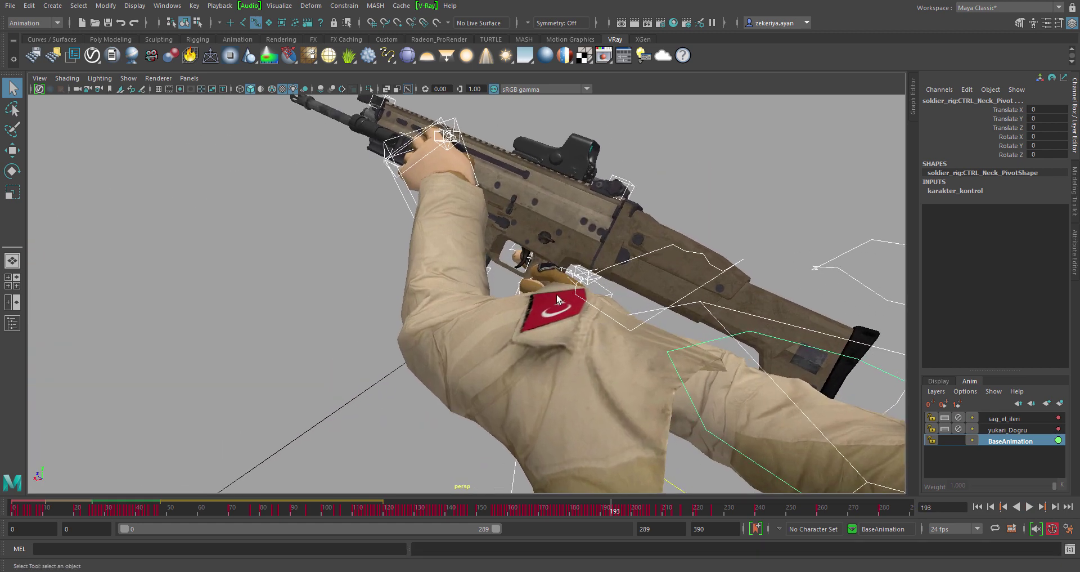
alt+right_drag(666, 336, 506, 363)
mouse_move(617, 509)
mouse_down()
mouse_move(504, 504)
mouse_move(712, 528)
mouse_move(389, 511)
mouse_up()
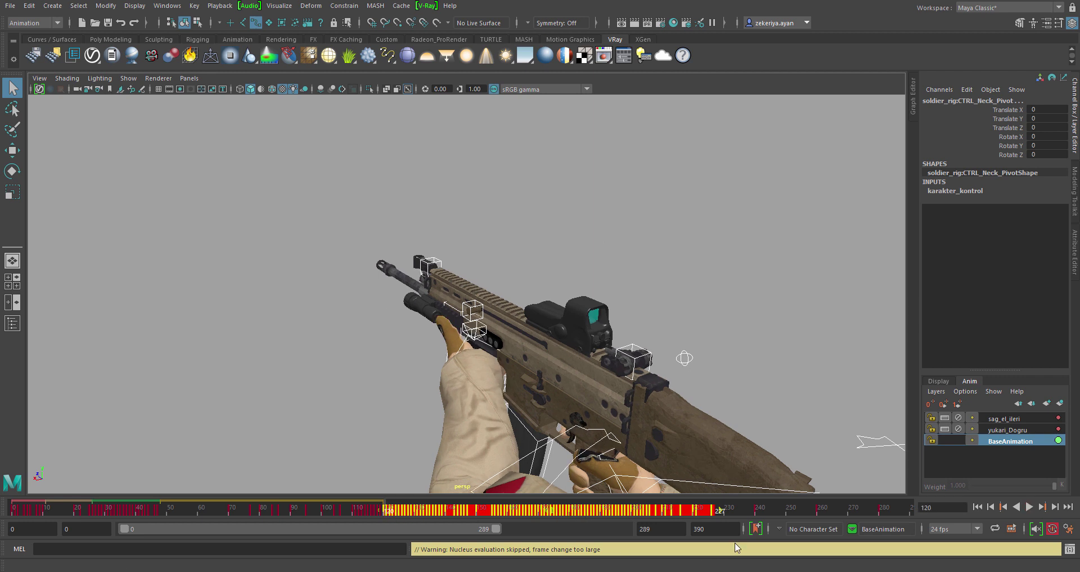
Create a brown sarjor_degistirme bookmark for frames 120–227
click(758, 529)
text(sarjor_degistirme)
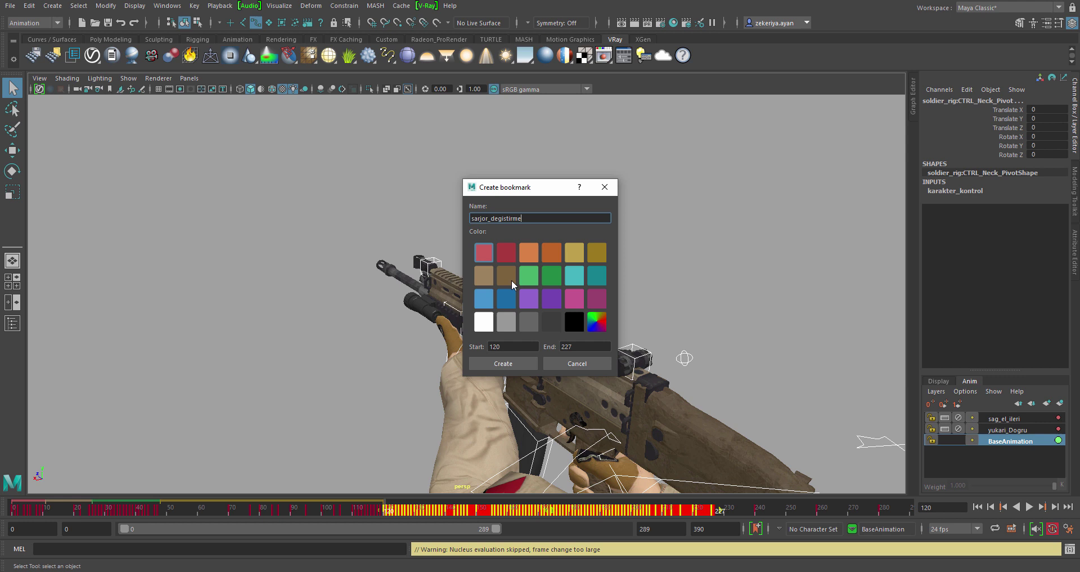
click(510, 277)
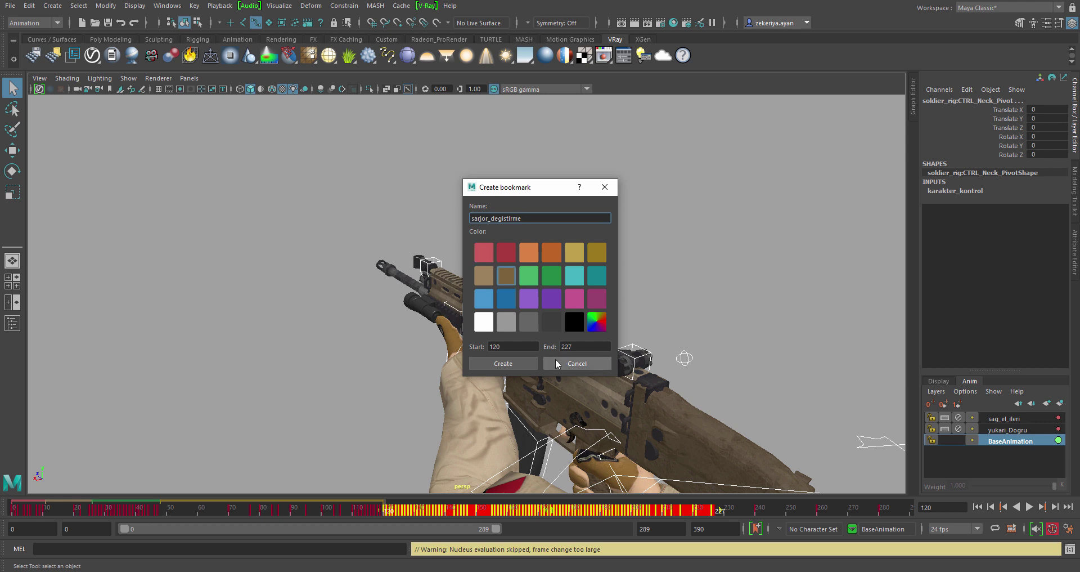
click(508, 361)
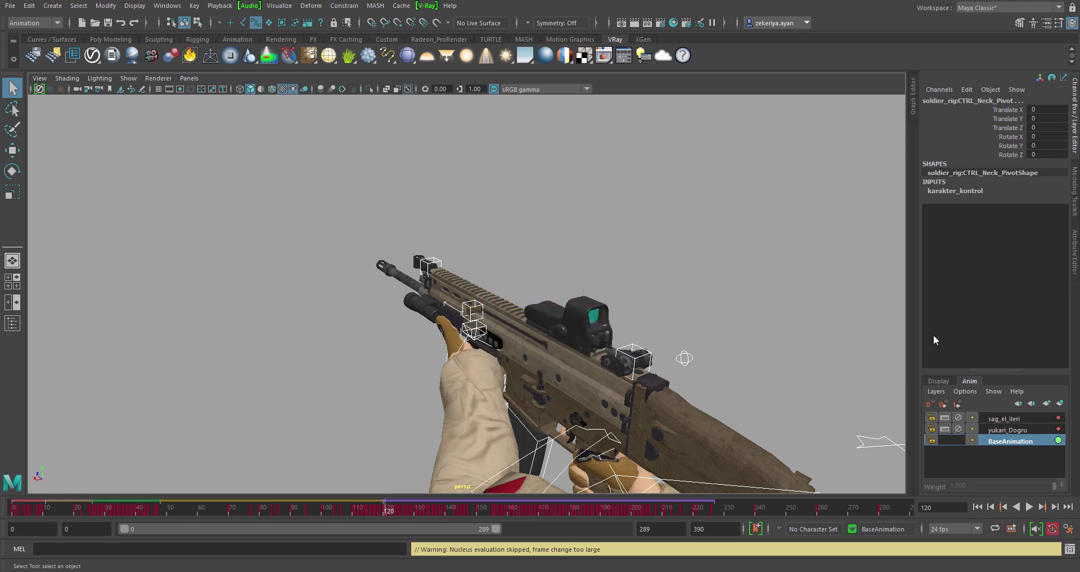
Mark frames 228–300 as a dark grey 'bekleme' bookmark and play the animation
click(535, 503)
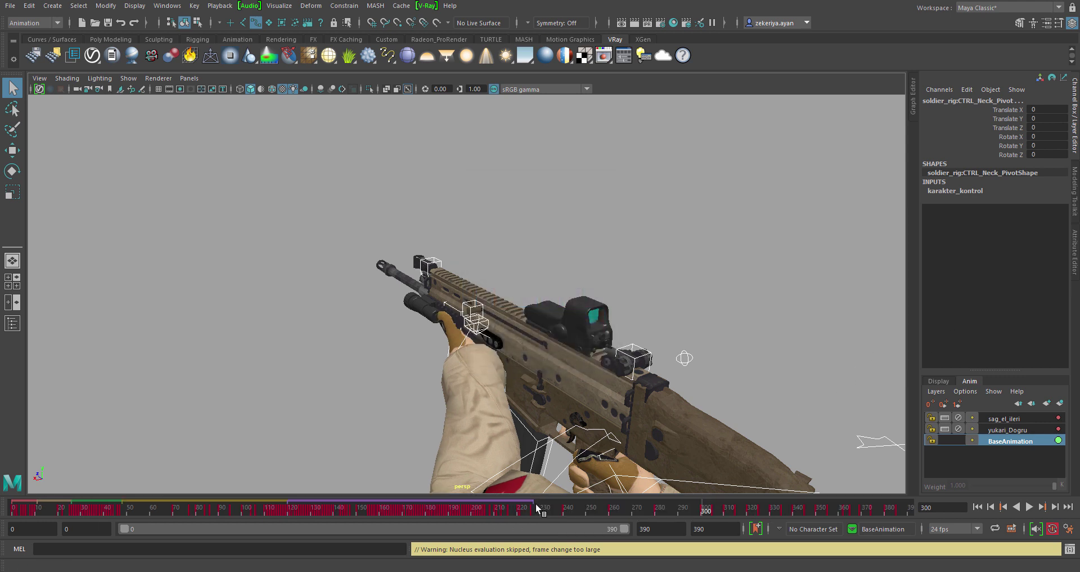
shift+drag(536, 503, 703, 511)
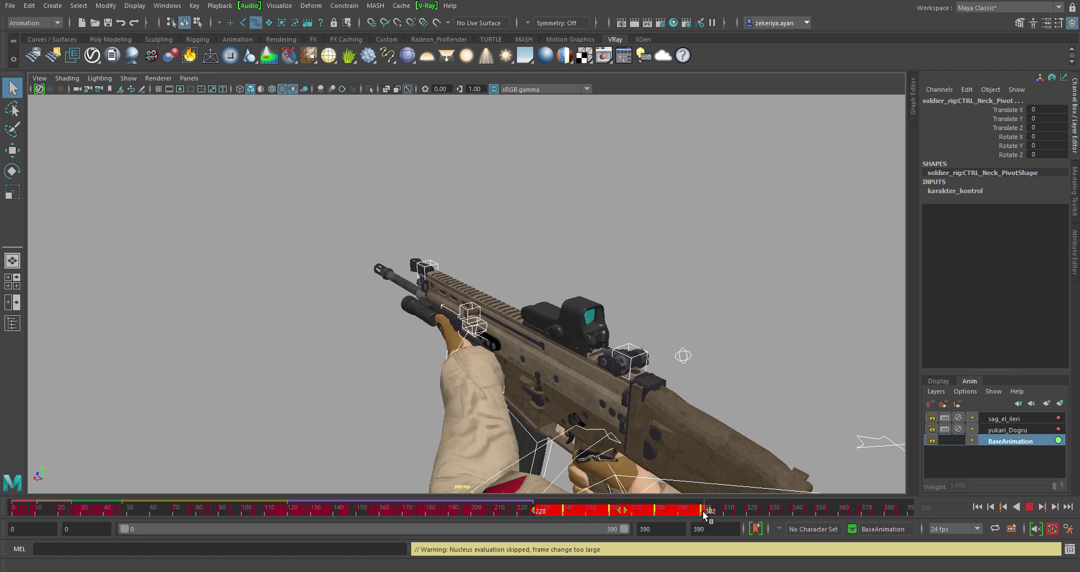
click(758, 526)
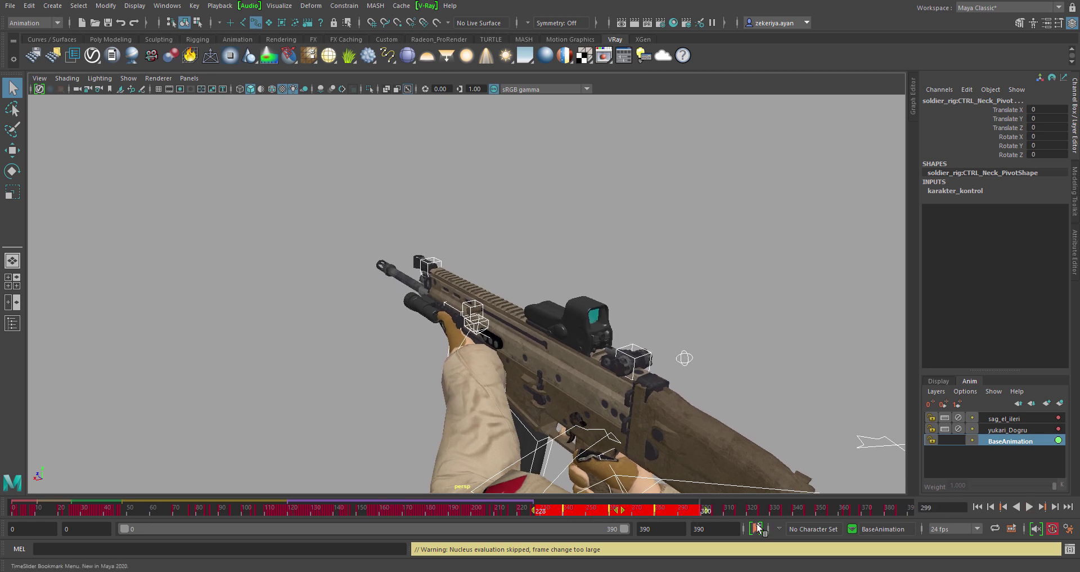
text(eme)
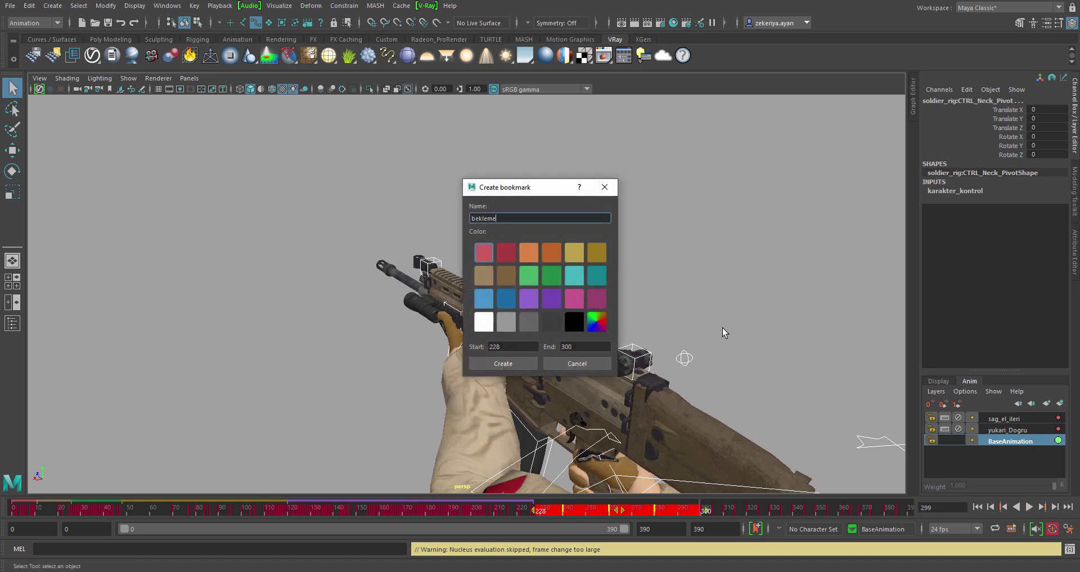
click(526, 314)
click(525, 360)
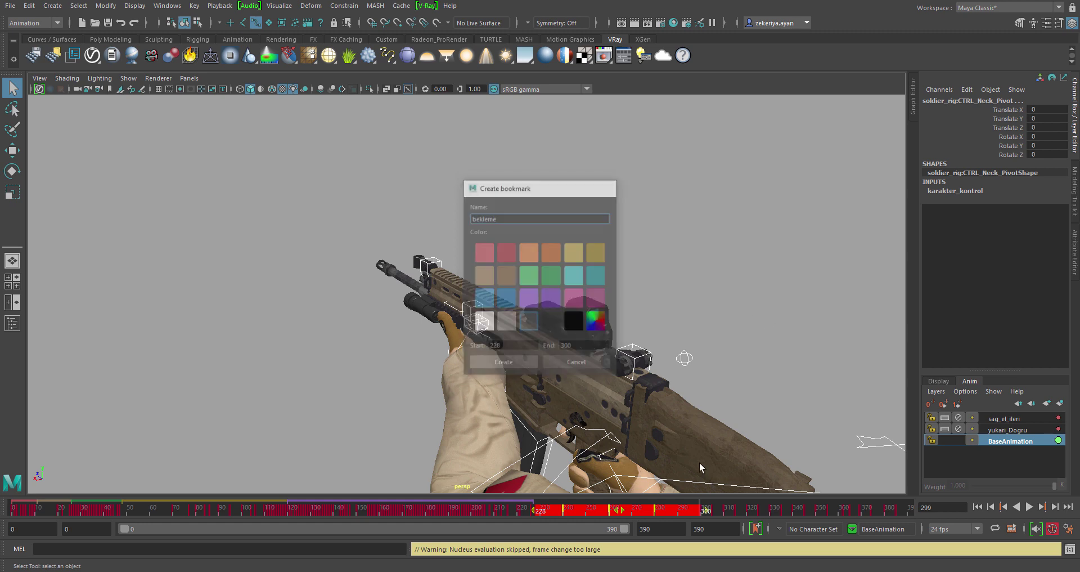
key(alt+v)
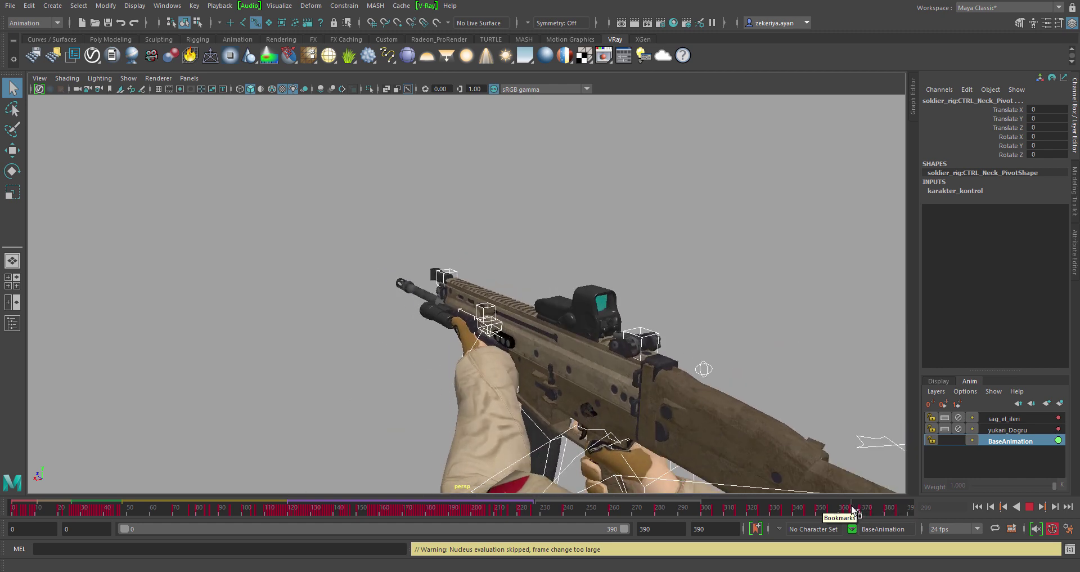
Bookmark frames 300–366 as a white 'kosma' bookmark and resume playback
shift+drag(853, 509, 704, 511)
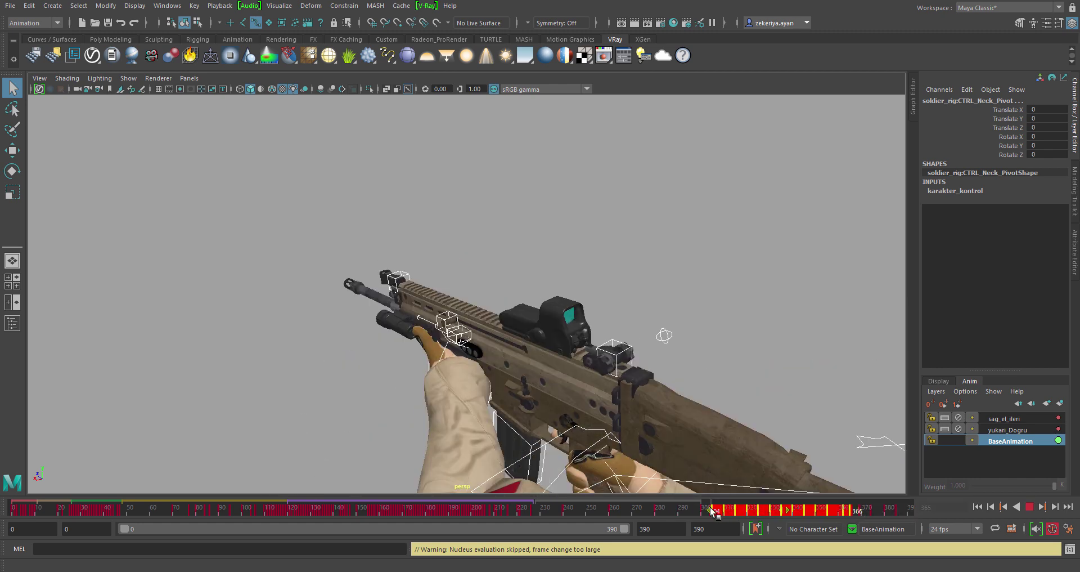
click(704, 509)
click(757, 528)
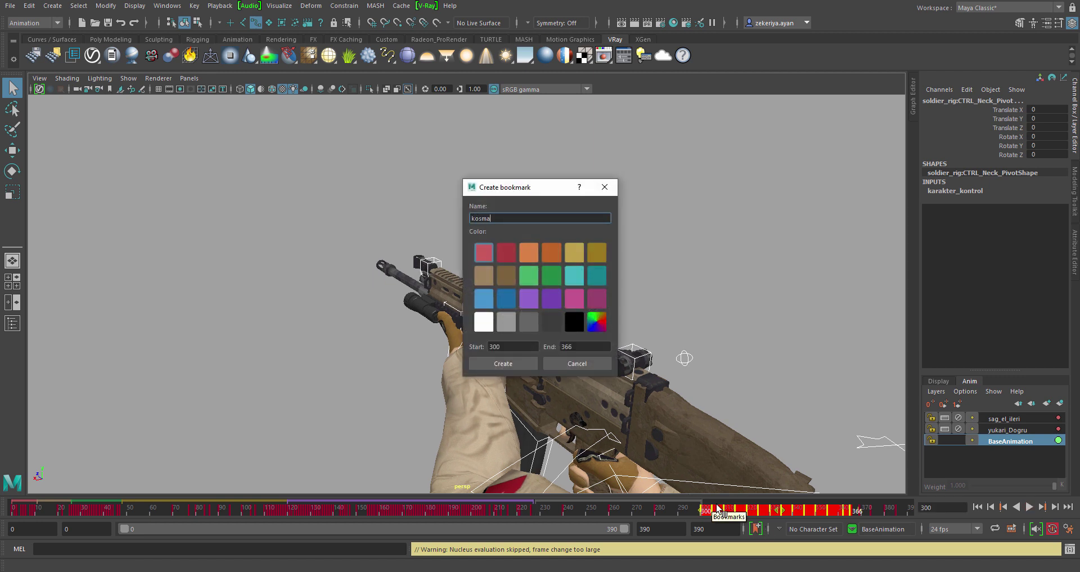
click(517, 363)
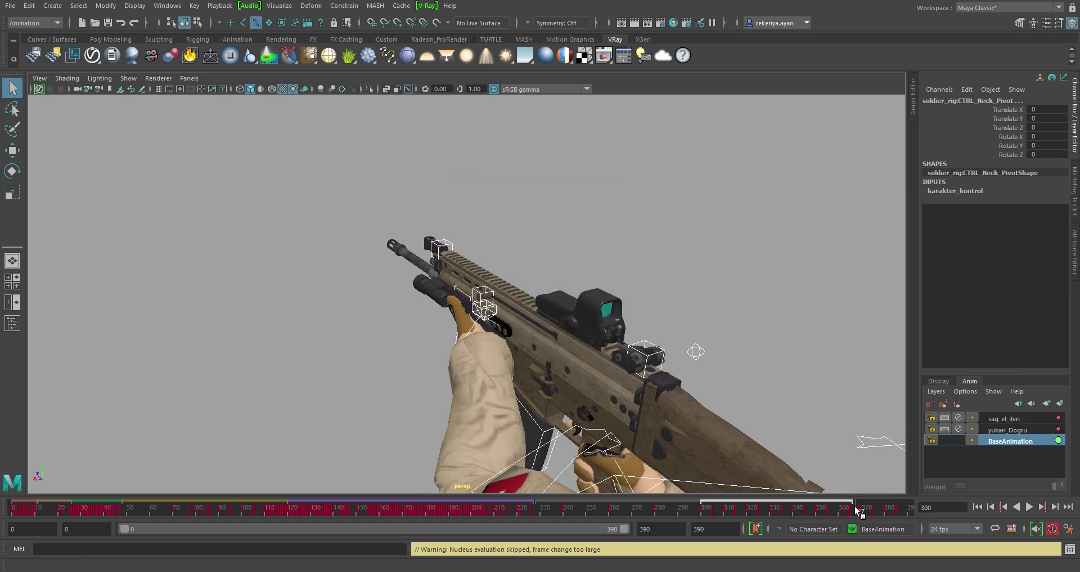
key(alt+v)
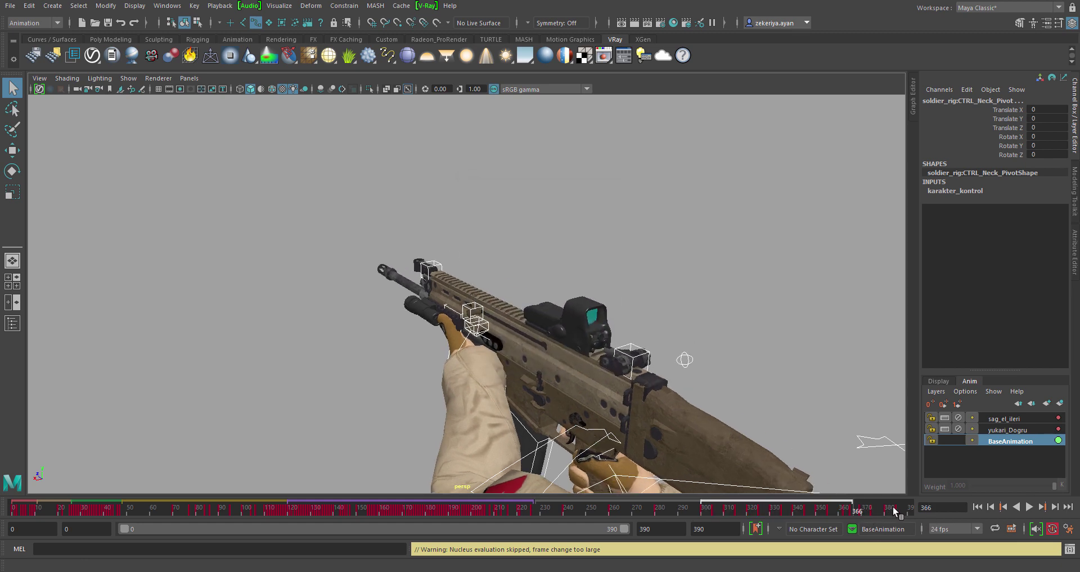
Bookmark frames 366–391 as a blue 'bekleme' bookmark, then set the current frame to 260
mouse_move(841, 514)
mouse_down()
mouse_move(901, 512)
mouse_move(855, 511)
mouse_up()
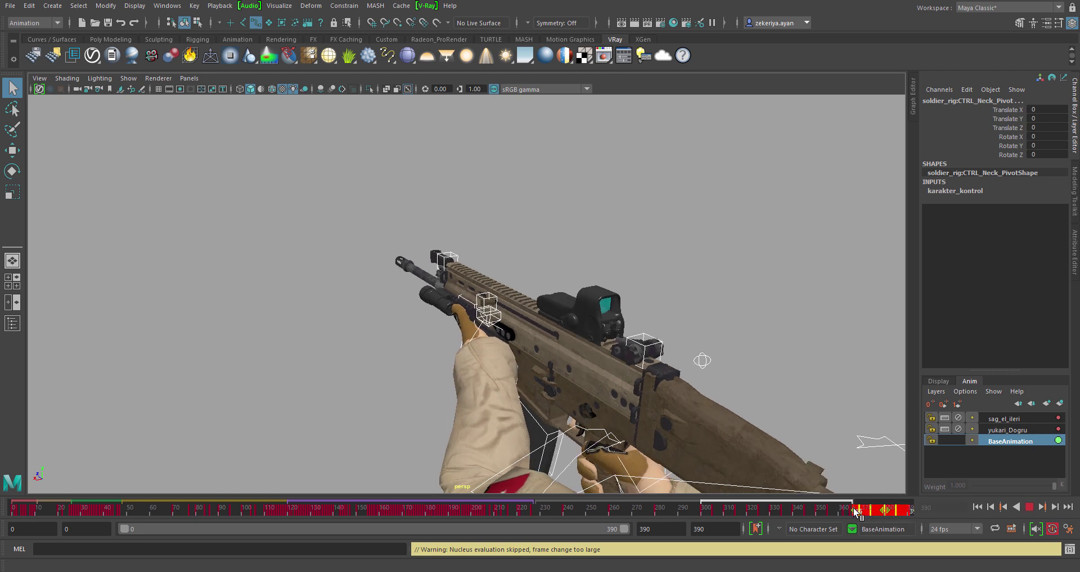
click(757, 528)
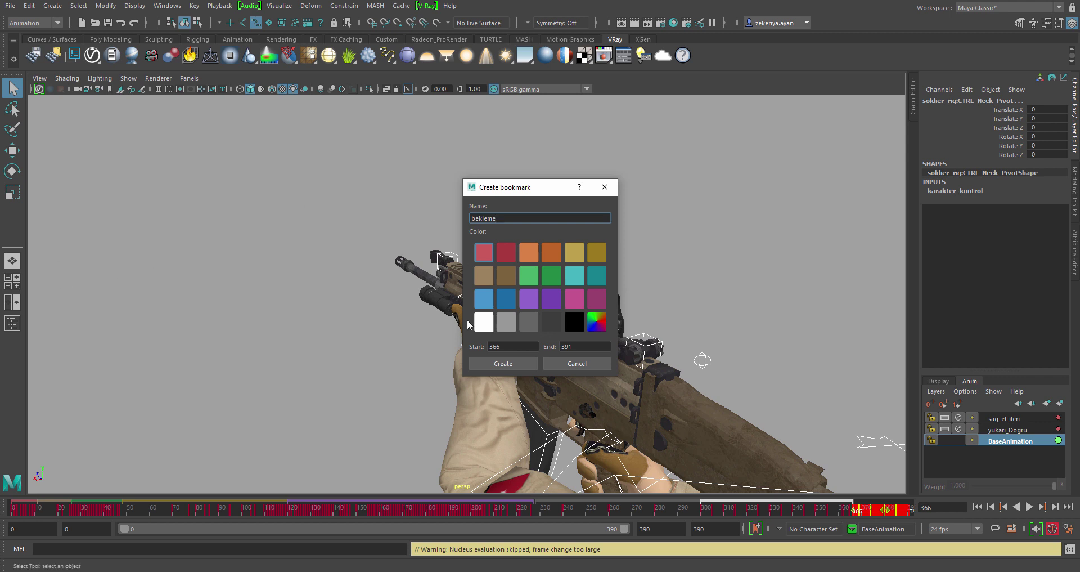
click(525, 366)
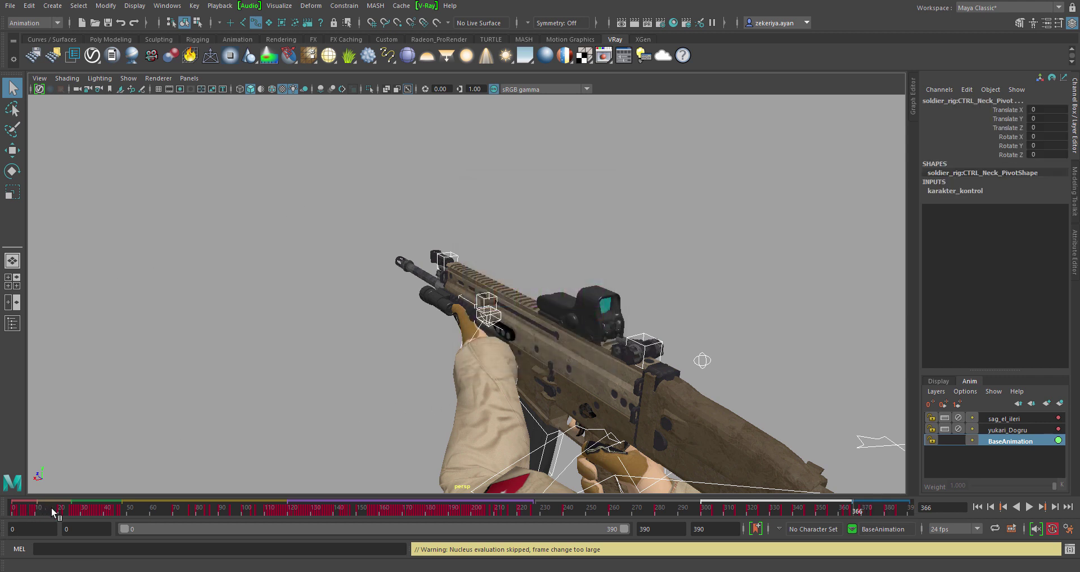
click(614, 510)
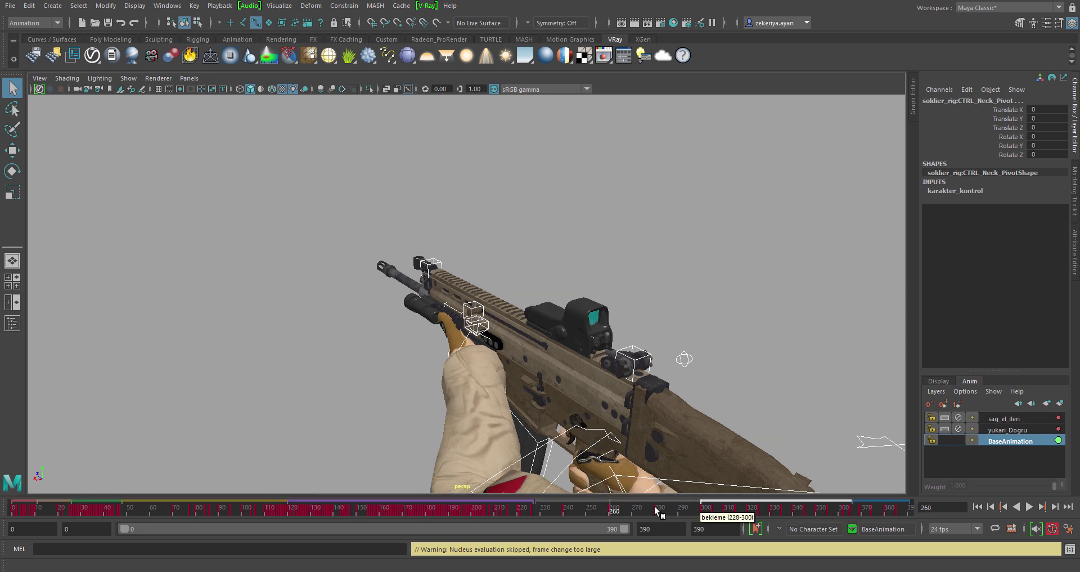
Open the Bookmark Manager and move its window aside
right_click(758, 529)
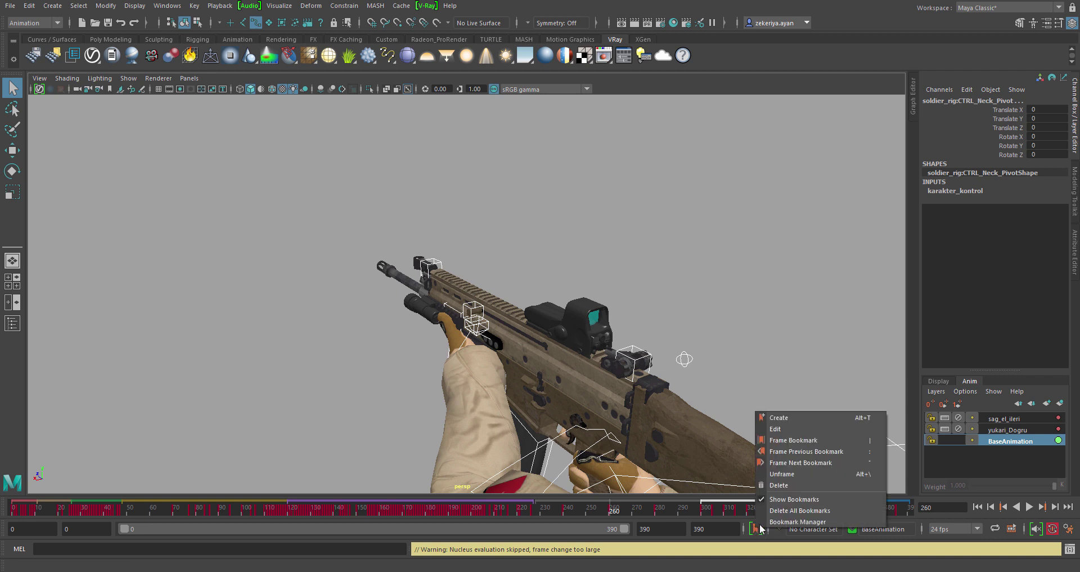
click(797, 522)
mouse_move(569, 179)
mouse_down()
mouse_move(819, 116)
mouse_move(768, 131)
mouse_up()
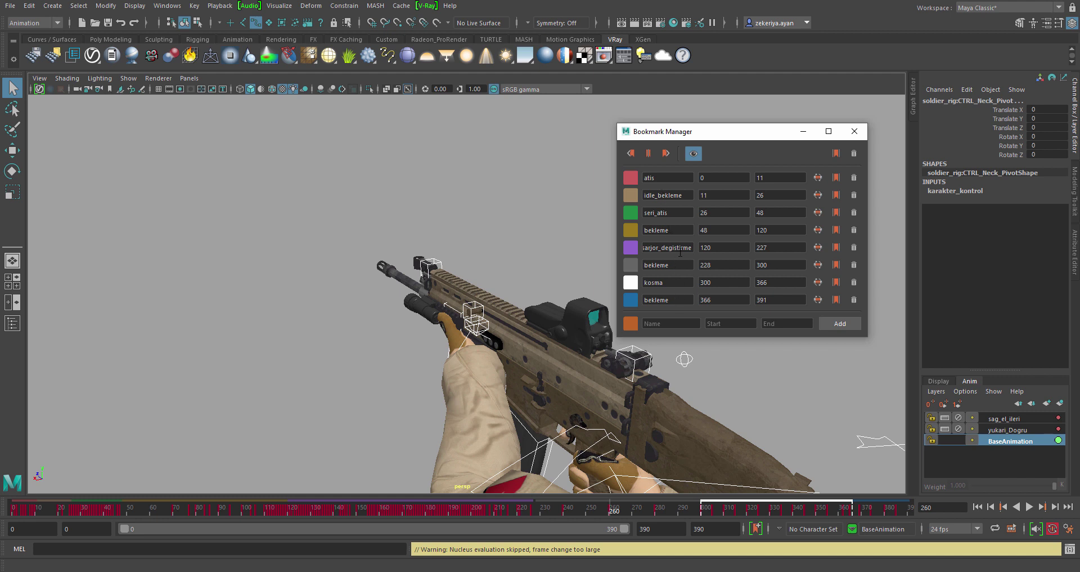
Step through bookmarks back to the first one, frames 0–10
click(666, 154)
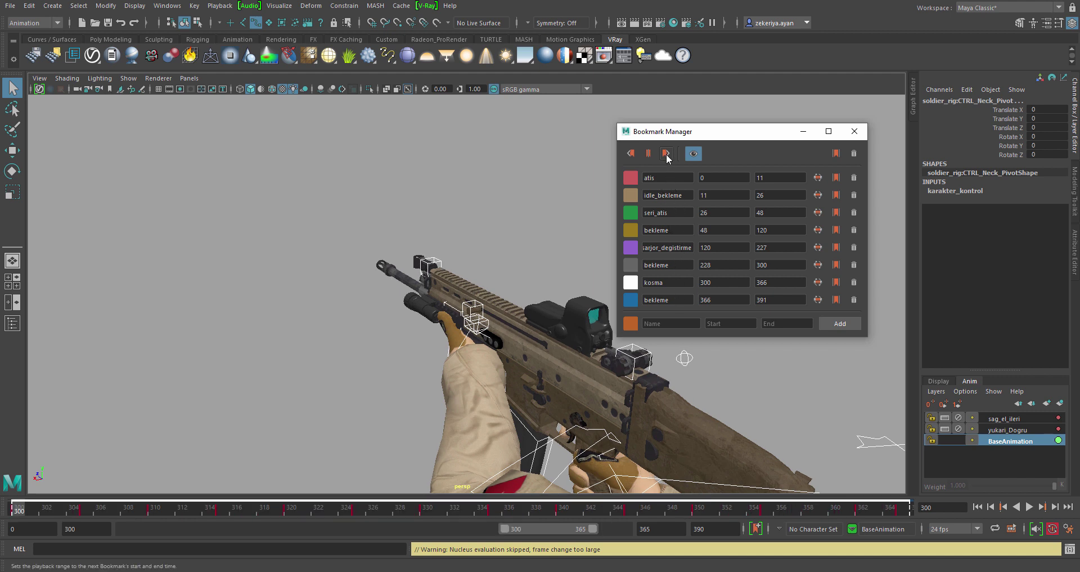
click(631, 154)
click(631, 154)
click(631, 153)
click(631, 153)
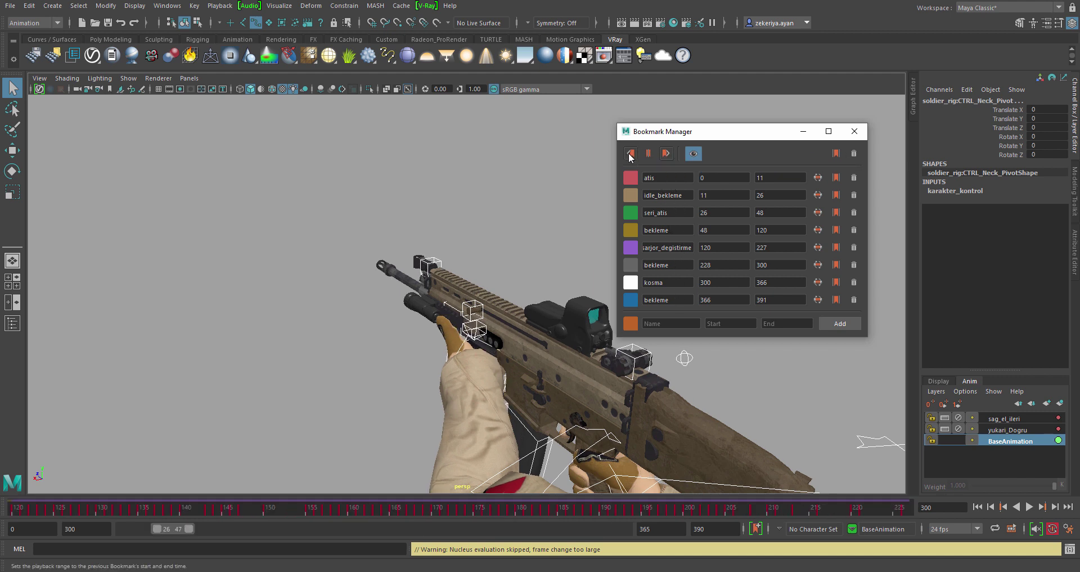
click(630, 153)
click(631, 154)
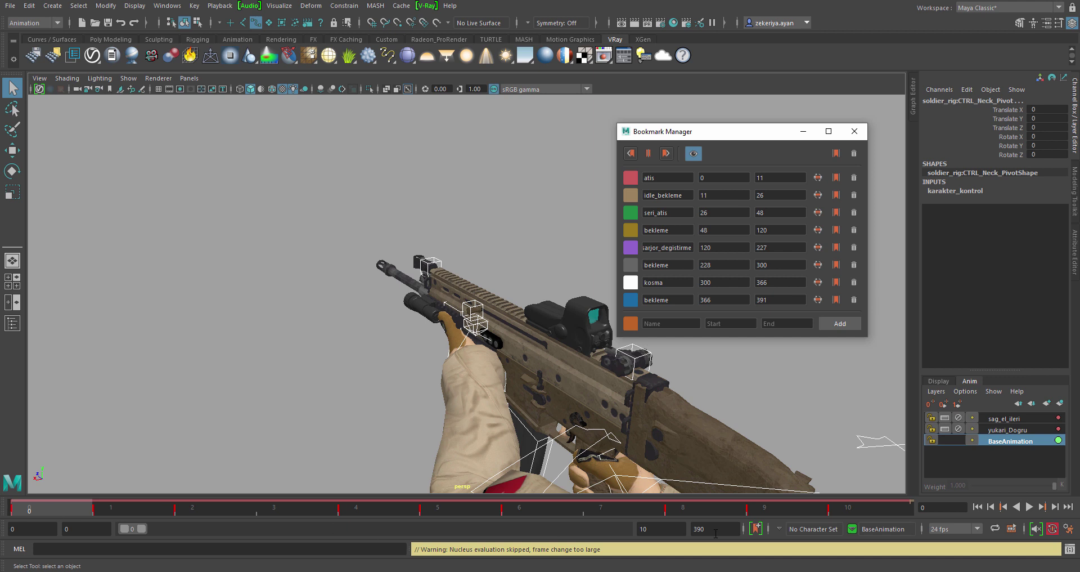
Frame the next bookmark (frames 11–25), then unframe to restore the full 0–390 range
click(663, 159)
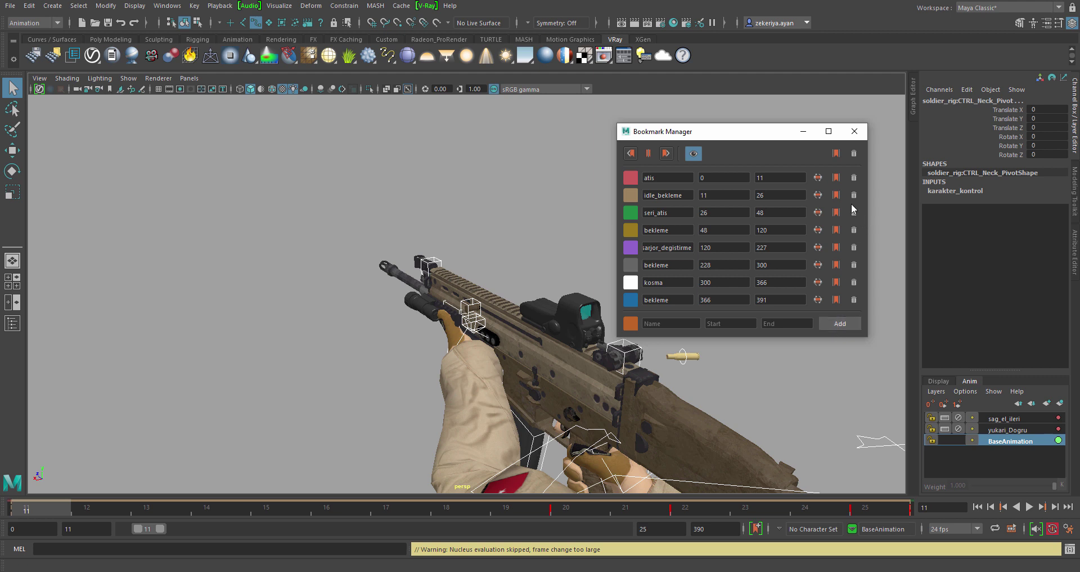
right_click(756, 529)
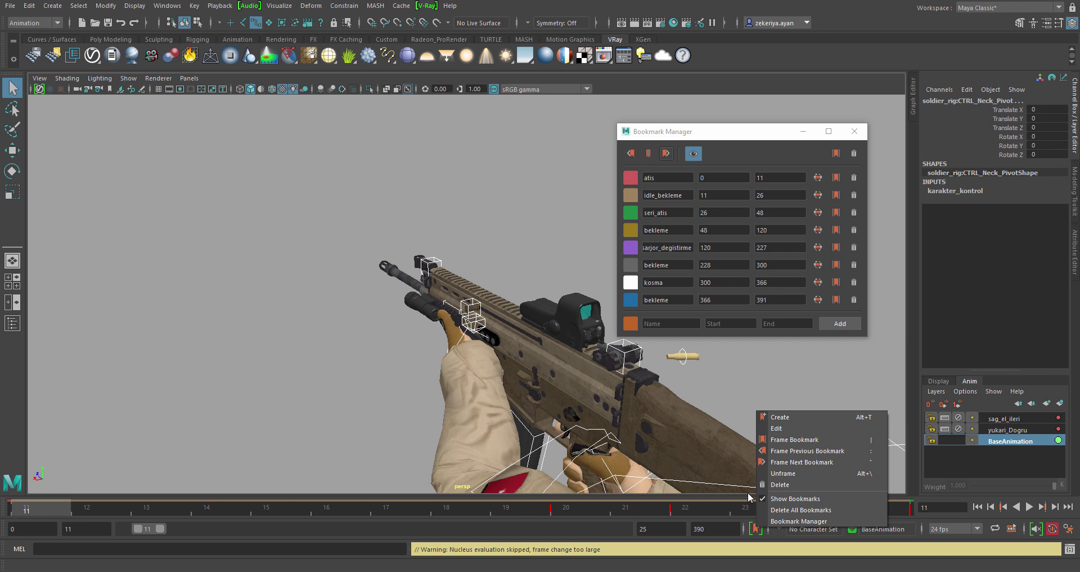
click(791, 475)
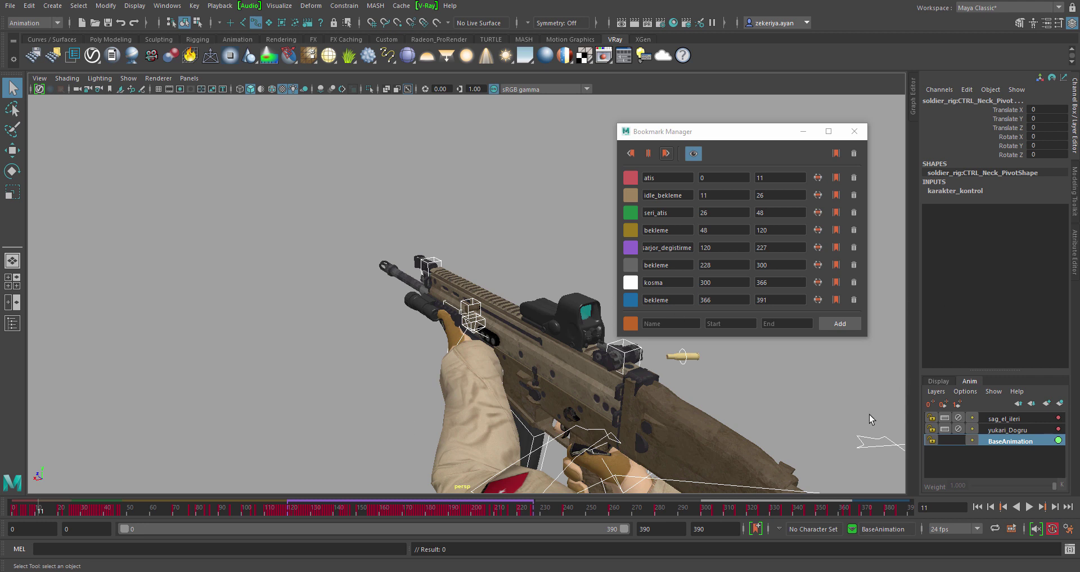
Jump to the start of the atis bookmark and orbit closer around the rifle rig
right_click(754, 532)
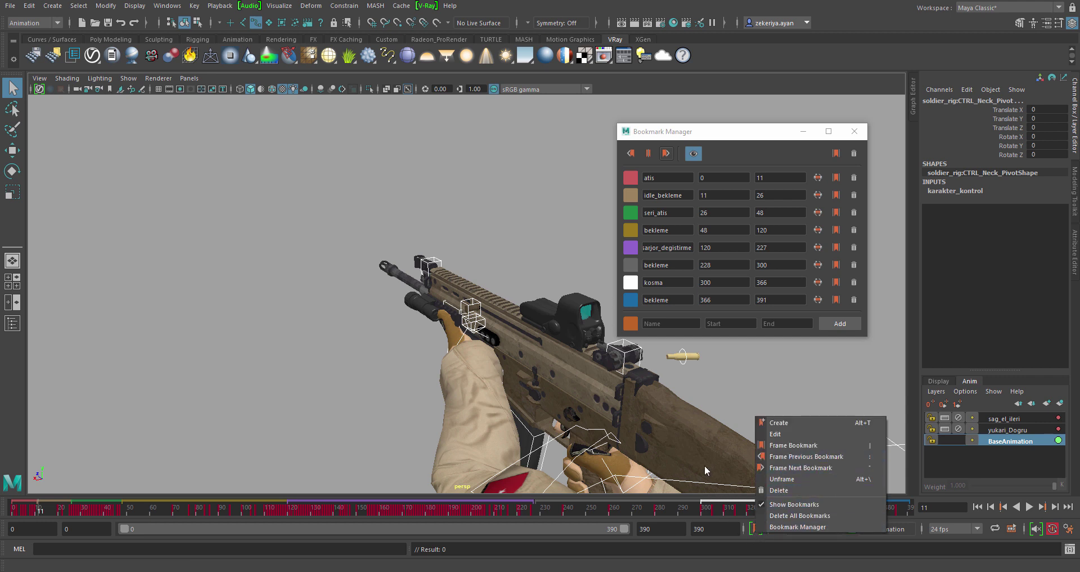
click(750, 153)
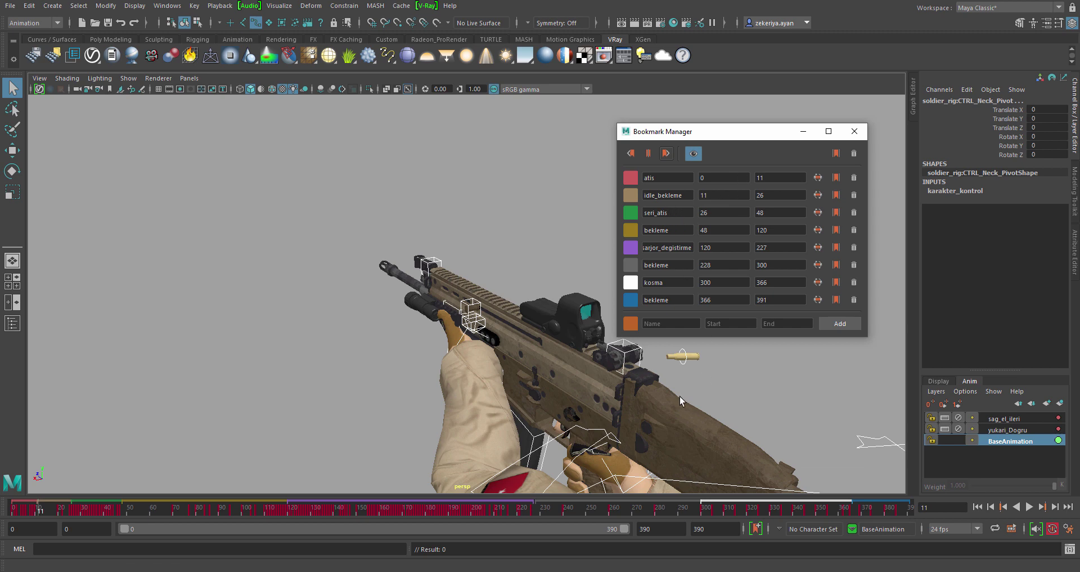
click(13, 507)
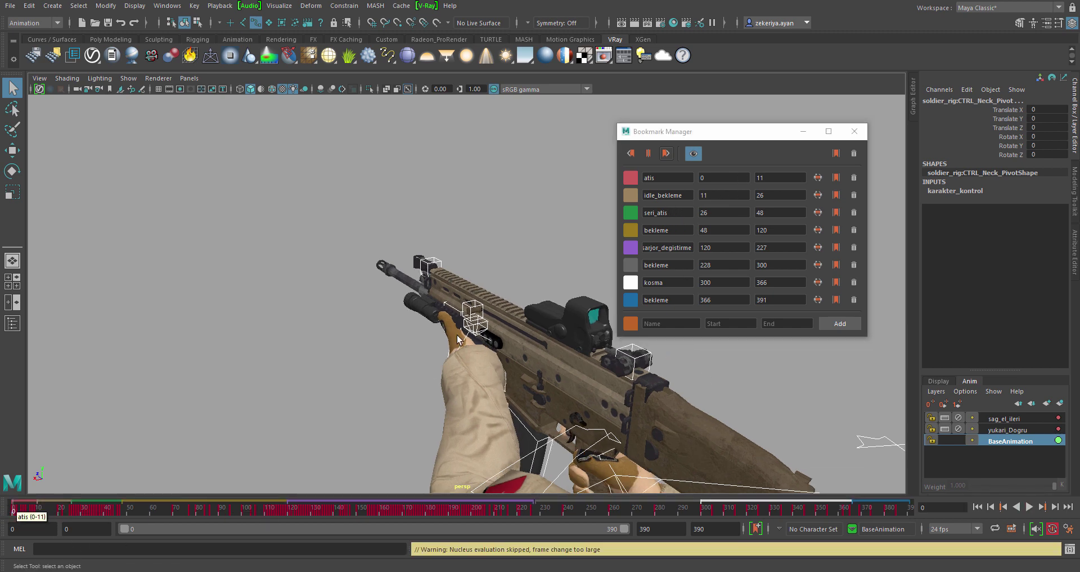
mouse_move(458, 340)
alt+mouse_down()
mouse_move(432, 303)
mouse_move(454, 283)
alt+mouse_up()
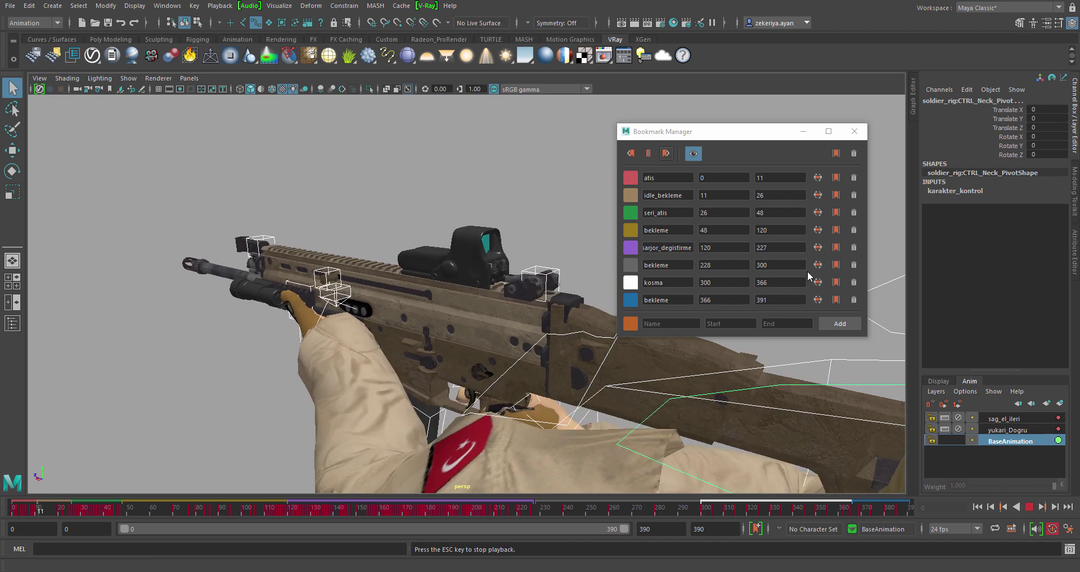
Look through camera1 with NURBS control curves hidden in the viewport
click(188, 78)
mouse_move(221, 90)
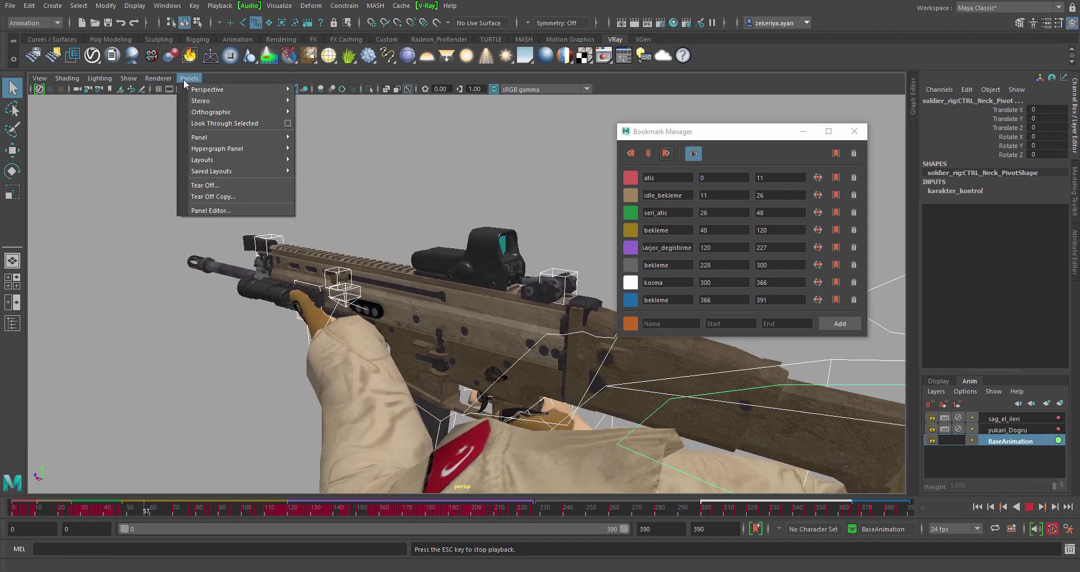
click(323, 99)
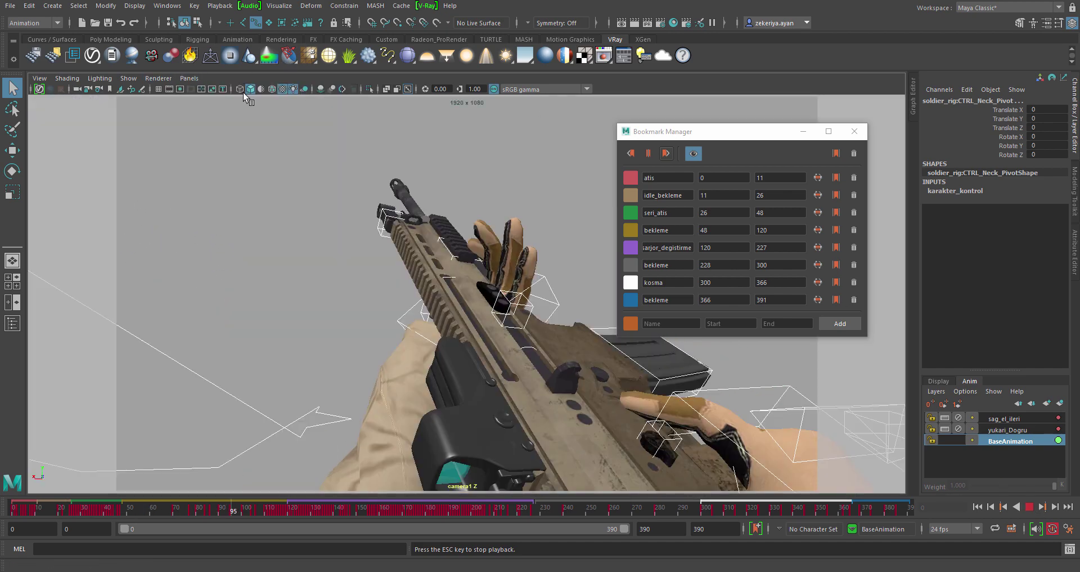
click(158, 78)
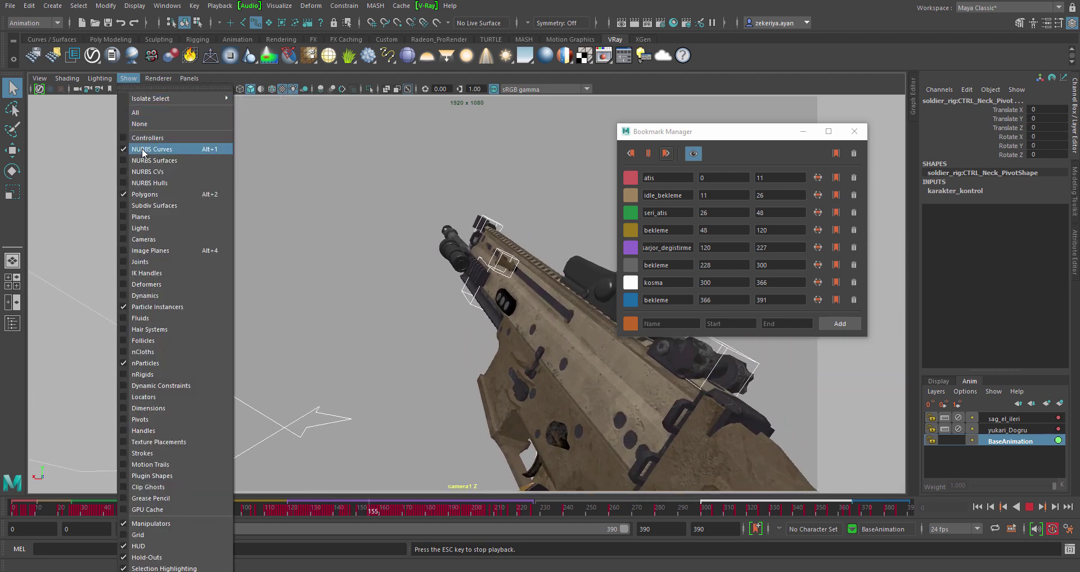
click(169, 145)
Narrow playback to the sarjor_degistirme bookmark, frames 120–226, via the Bookmark Manager
drag(796, 134, 921, 135)
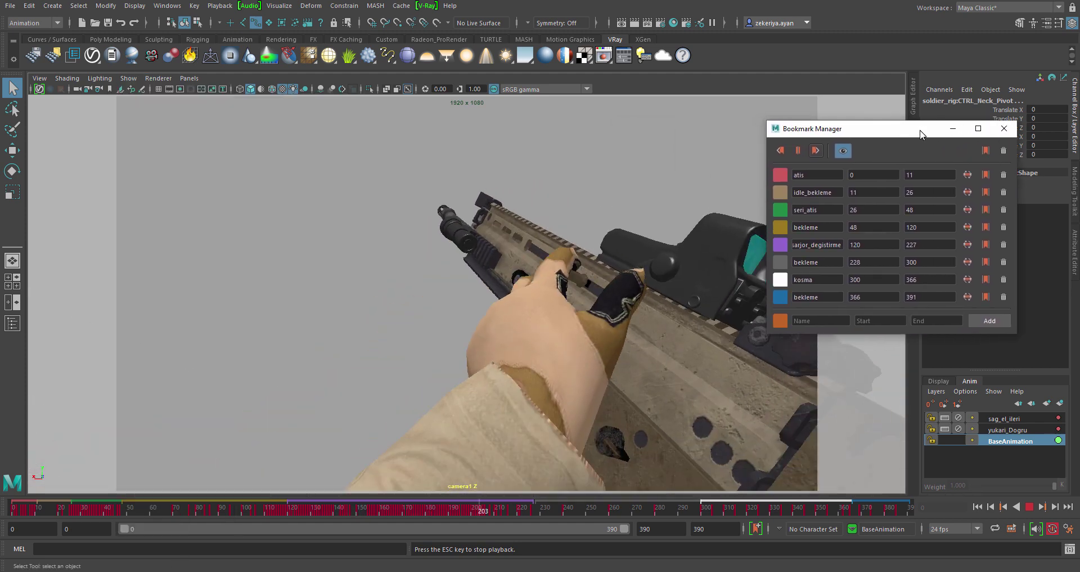
click(817, 152)
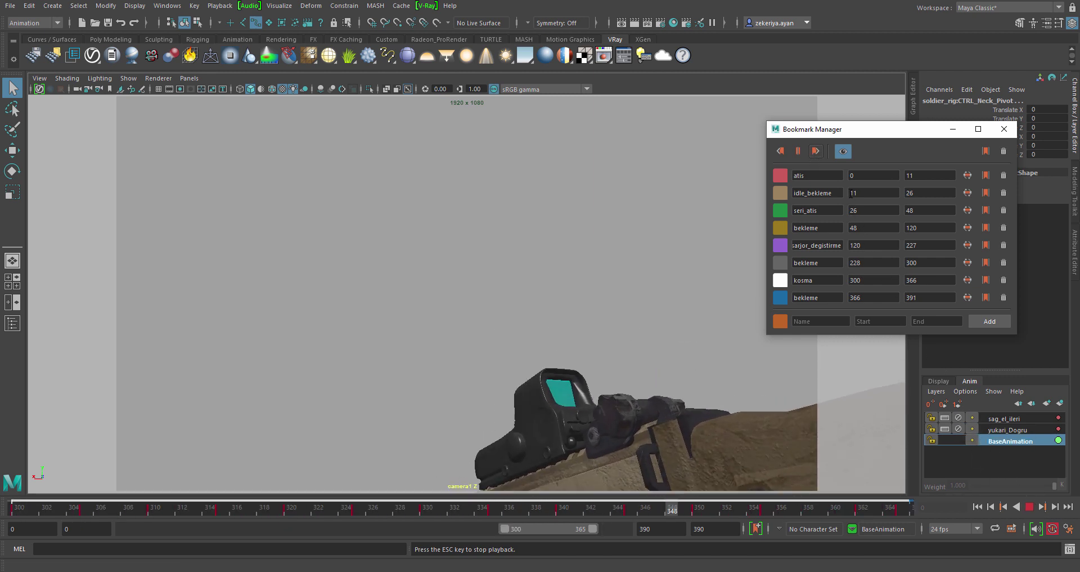
click(781, 152)
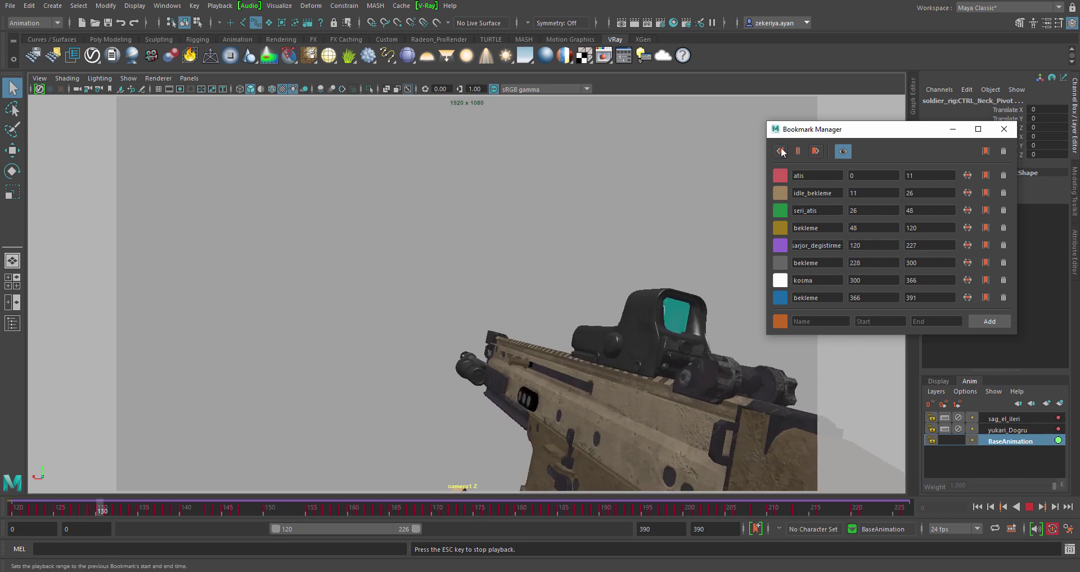